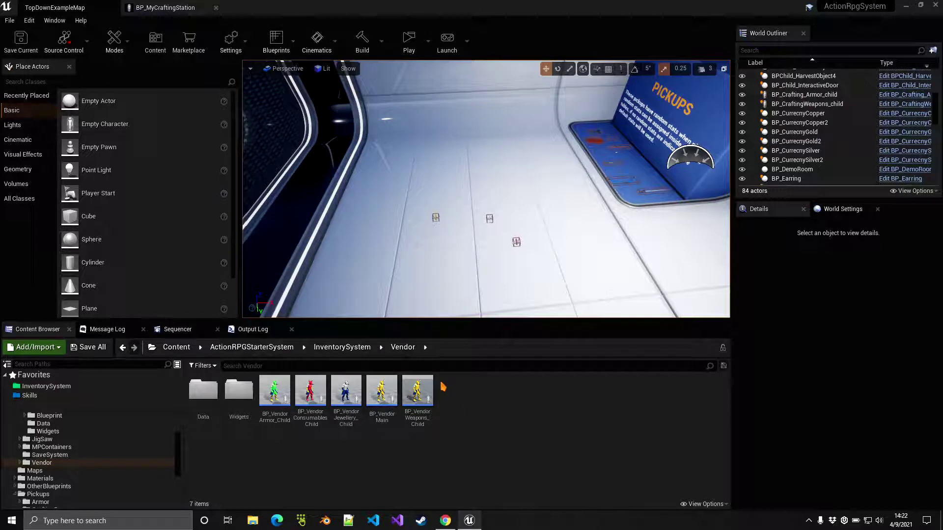
Step: Browse to the InventorySystem/Vendor folder and select BP_VendorMain
{"action": "left_click", "coordinate": [333, 350]}
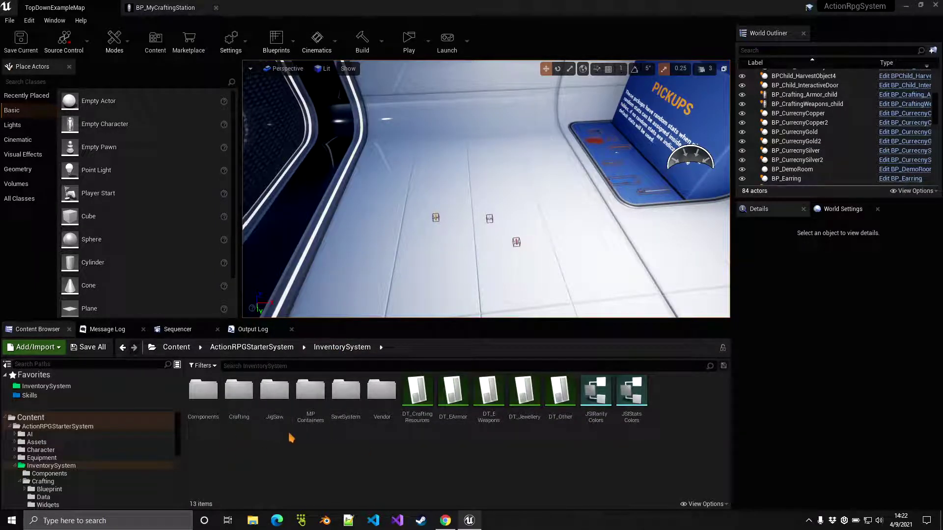
{"action": "double_click", "coordinate": [377, 420]}
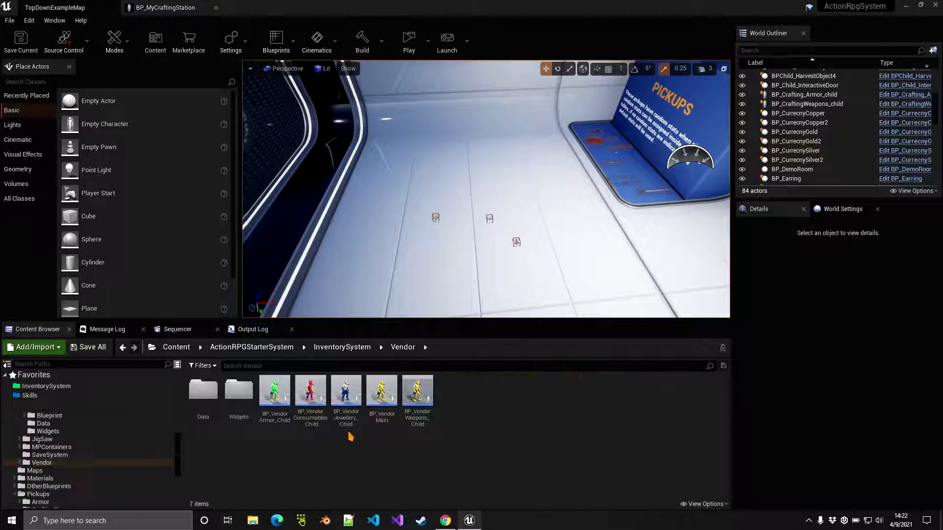
{"action": "left_click", "coordinate": [382, 414]}
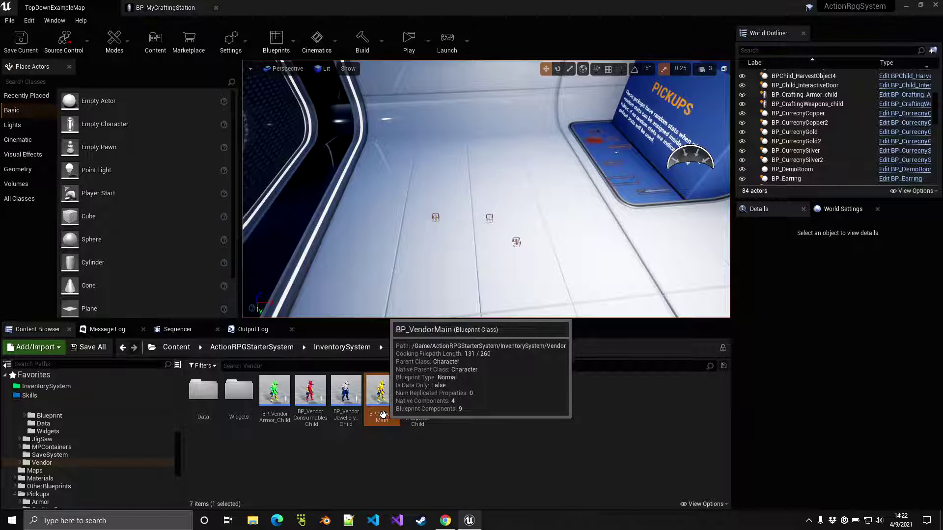
Step: Derive a child blueprint from BP_VendorMain's context menu and rename it BP_NewVendor
{"action": "right_click", "coordinate": [383, 414]}
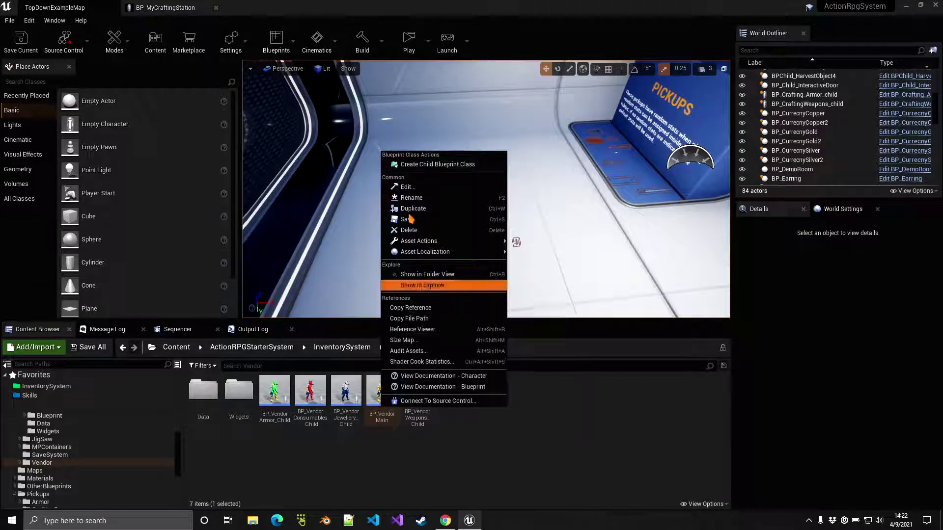
{"action": "left_click", "coordinate": [419, 164]}
{"action": "key", "text": "Return"}
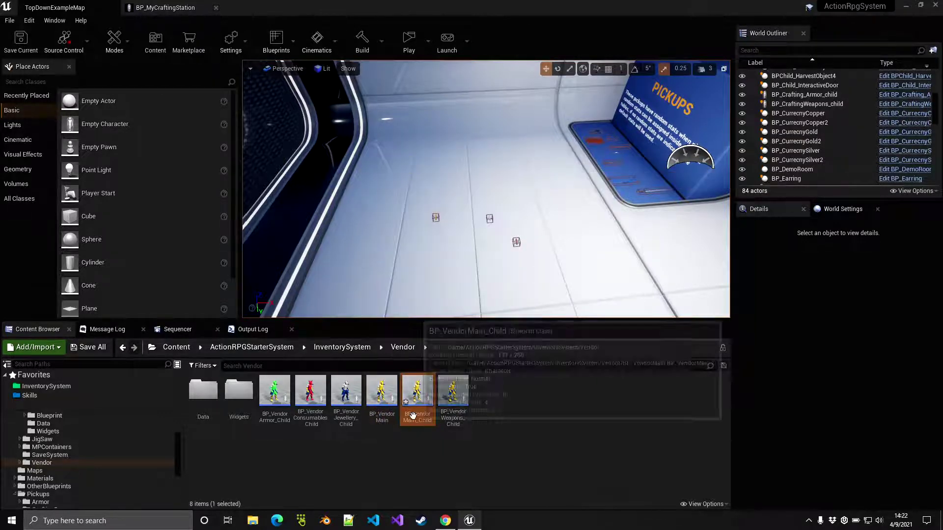
{"action": "left_click", "coordinate": [413, 416]}
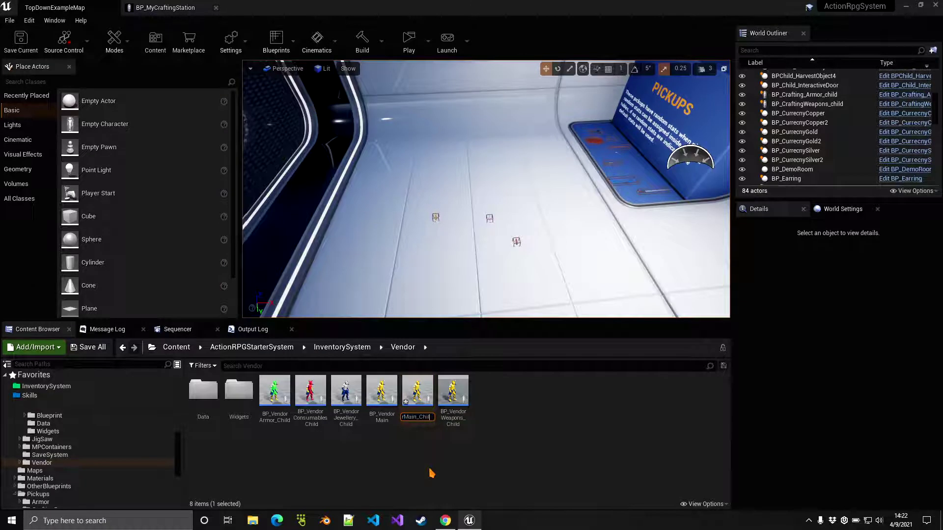
{"action": "key", "text": "BackSpace"}
{"action": "key", "text": "BackSpace"}
{"action": "key", "text": "BackSpace"}
{"action": "key", "text": "BackSpace"}
{"action": "key", "text": "BackSpace"}
{"action": "key", "text": "BackSpace"}
{"action": "key", "text": "BackSpace"}
{"action": "key", "text": "BackSpace"}
{"action": "key", "text": "BackSpace"}
{"action": "key", "text": "BackSpace"}
{"action": "key", "text": "BackSpace"}
{"action": "type", "text": "BP_NewVendor"}
{"action": "key", "text": "Return"}
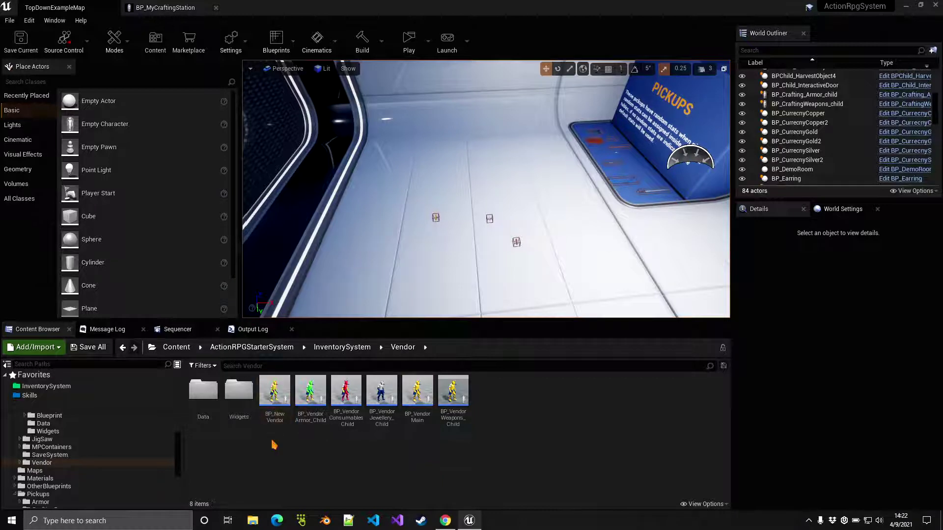
Step: Open BP_NewVendor in the full blueprint editor and set Vendor Name to 'New Vendor'
{"action": "double_click", "coordinate": [275, 415]}
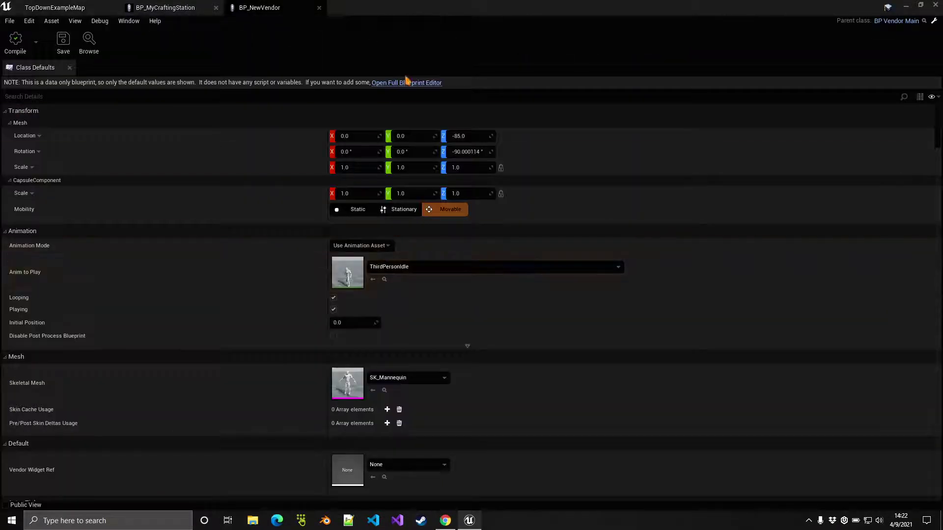
{"action": "left_click", "coordinate": [409, 87]}
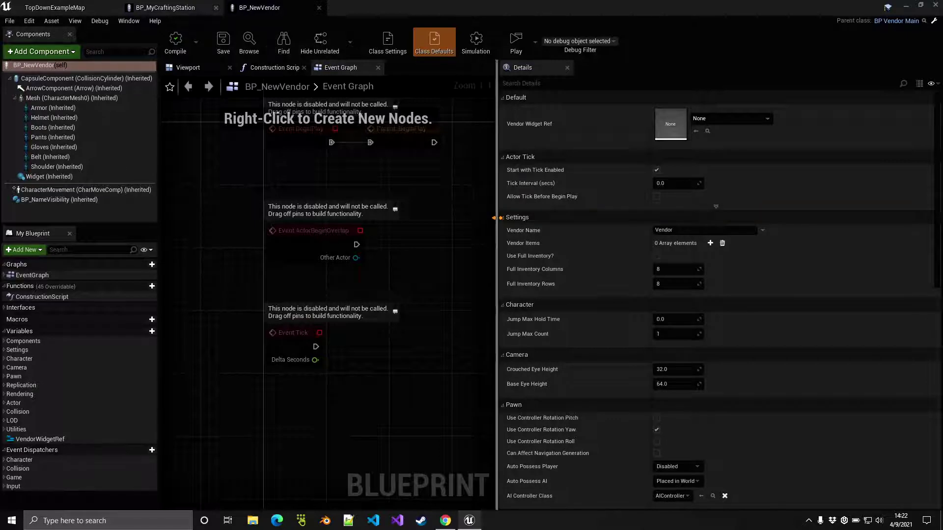
{"action": "left_click_drag", "start_coordinate": [493, 218], "coordinate": [569, 221]}
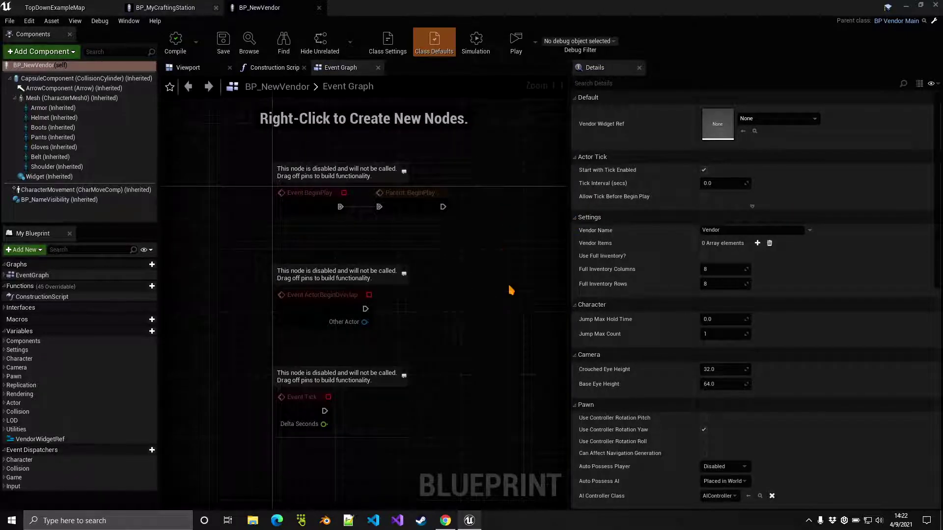
{"action": "left_click_drag", "start_coordinate": [569, 278], "coordinate": [527, 272]}
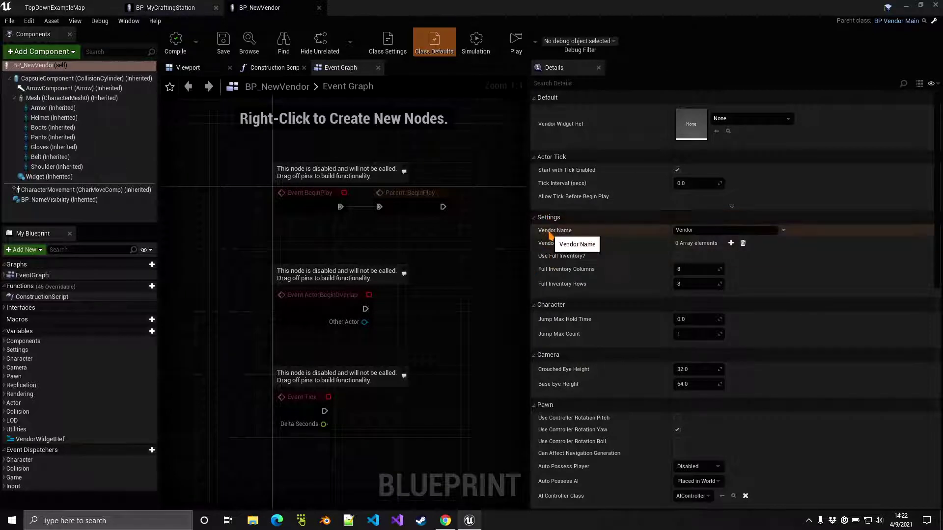
{"action": "left_click", "coordinate": [589, 233]}
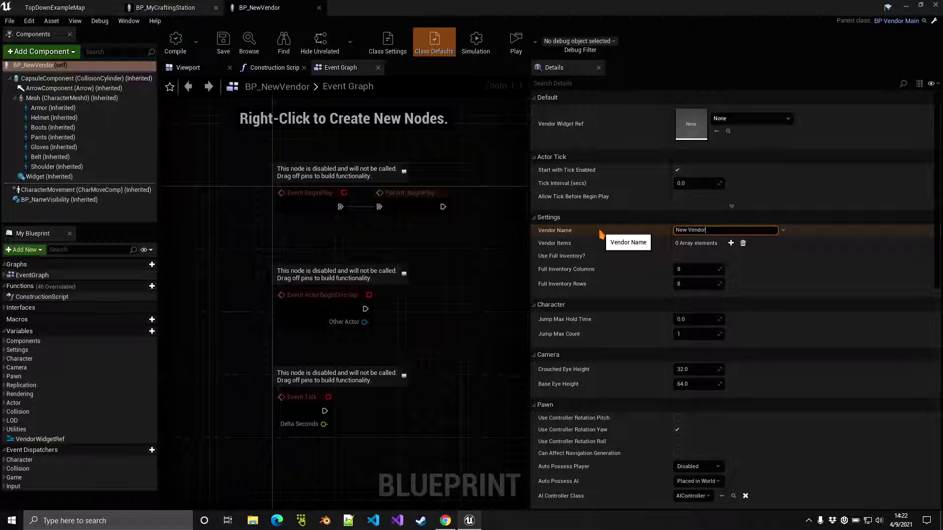
{"action": "key", "text": "Return"}
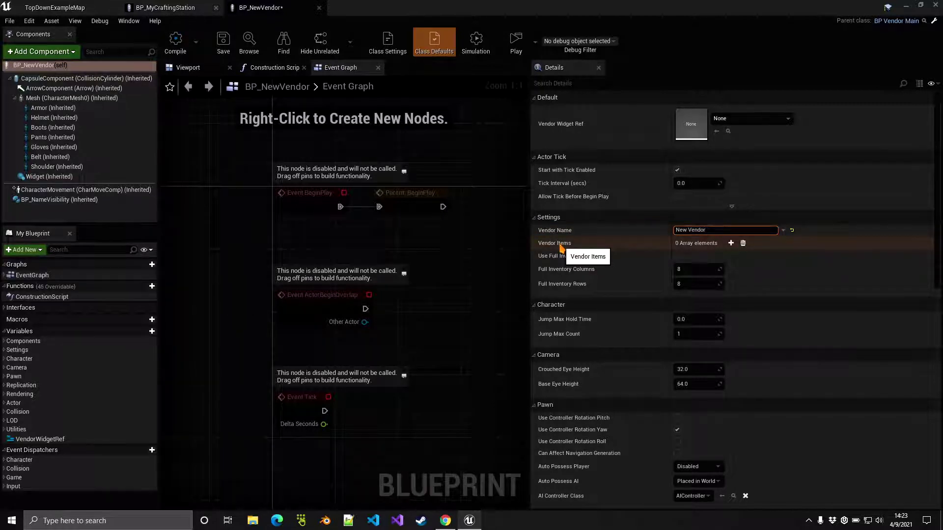
Step: Add an empty element 0 to Vendor Items, expand it, and show the Content root
{"action": "left_click", "coordinate": [731, 243]}
{"action": "left_click", "coordinate": [540, 256]}
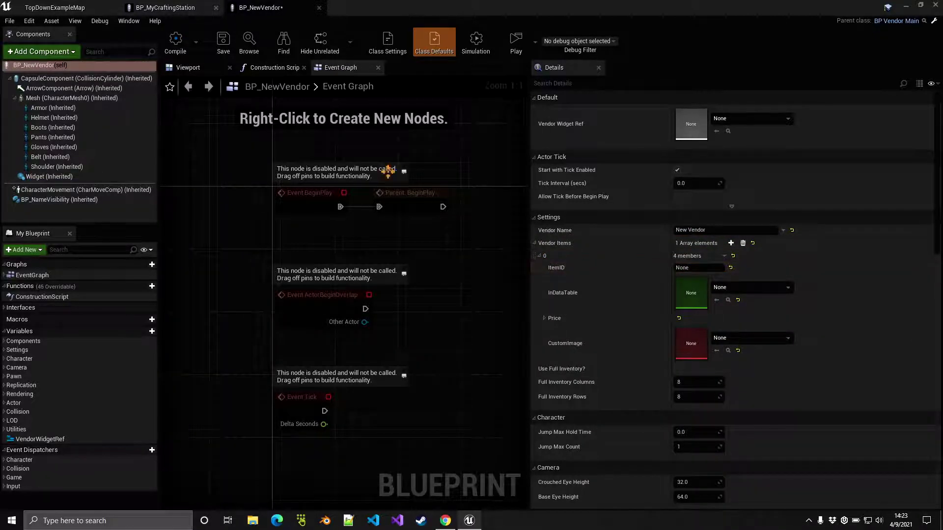
{"action": "left_click", "coordinate": [54, 7]}
{"action": "scroll", "coordinate": [51, 418], "scroll_direction": "up", "scroll_amount": 3}
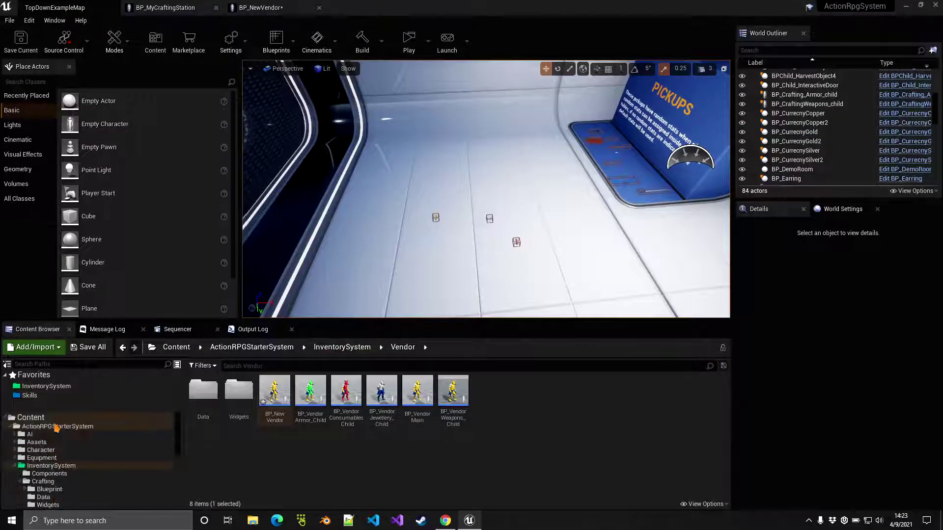
{"action": "left_click", "coordinate": [49, 418]}
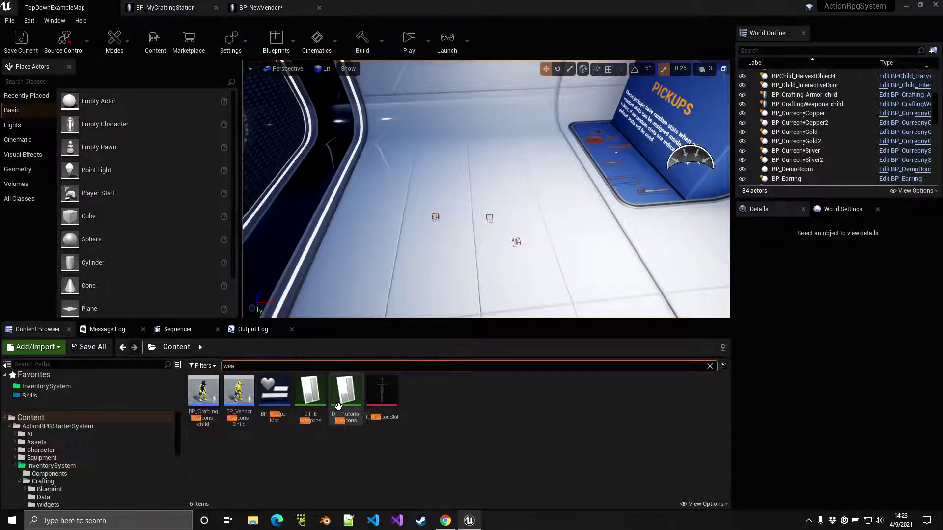
Step: Open DT_EWeapons, review its weapon rows, and copy the Axe row's item ID
{"action": "double_click", "coordinate": [311, 389]}
{"action": "left_click", "coordinate": [71, 183]}
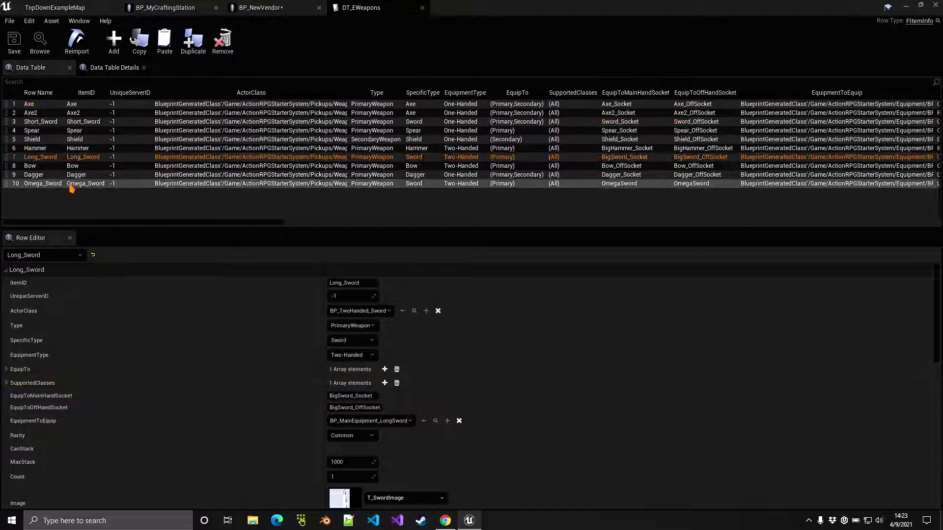
{"action": "left_click", "coordinate": [71, 122]}
{"action": "left_click", "coordinate": [70, 104]}
{"action": "left_click", "coordinate": [70, 122]}
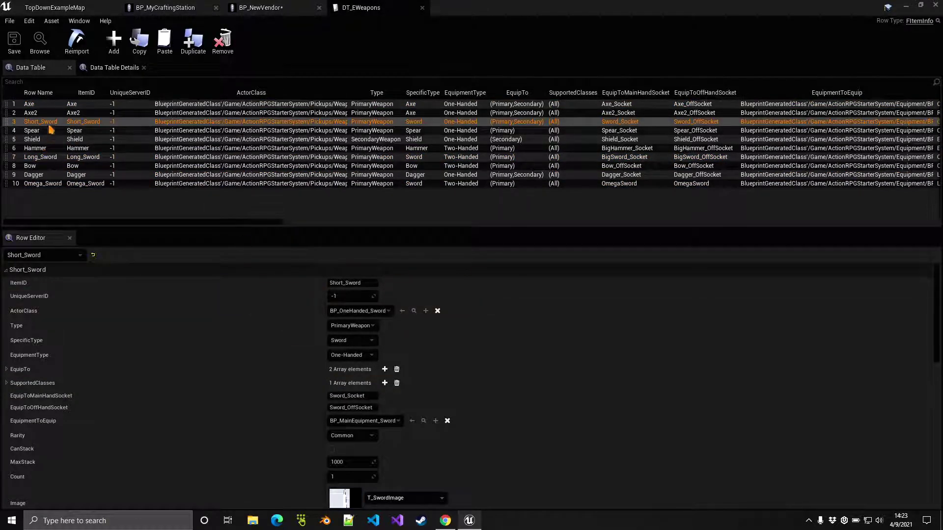
{"action": "left_click", "coordinate": [49, 103]}
{"action": "left_click", "coordinate": [352, 282]}
{"action": "key", "text": "ctrl+c"}
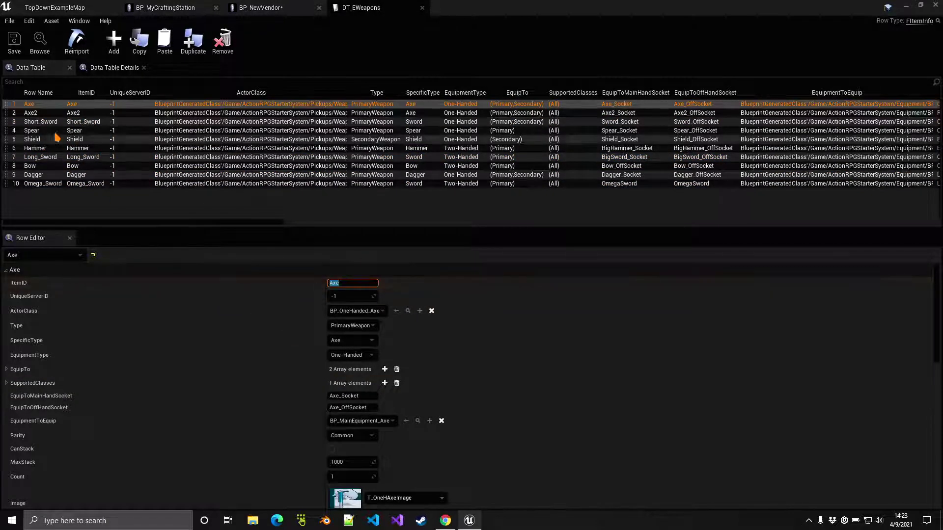
{"action": "left_click", "coordinate": [261, 7]}
Step: Give the first vendor item ItemID Axe and InDataTable DT_EWeapons
{"action": "left_click", "coordinate": [697, 267]}
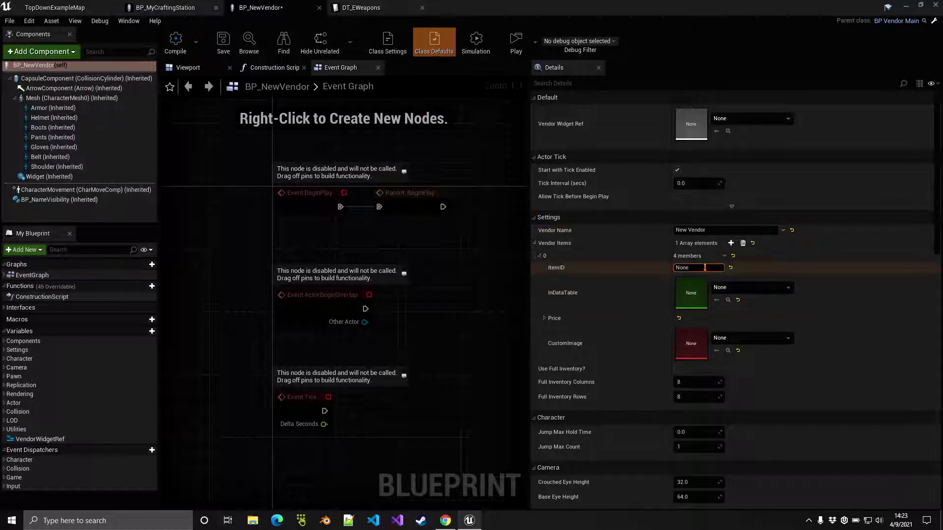
{"action": "key", "text": "ctrl+v"}
{"action": "left_click", "coordinate": [730, 289]}
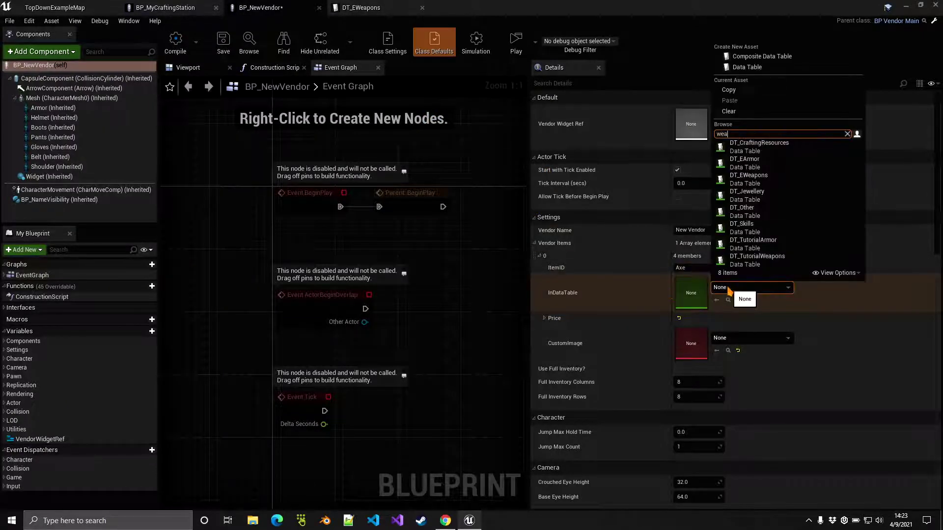
{"action": "left_click", "coordinate": [751, 146]}
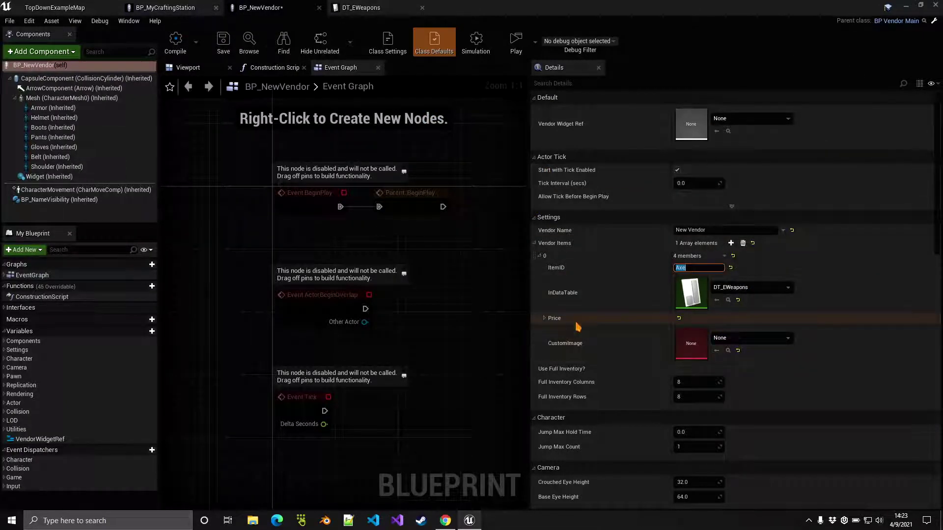
{"action": "left_click", "coordinate": [544, 319]}
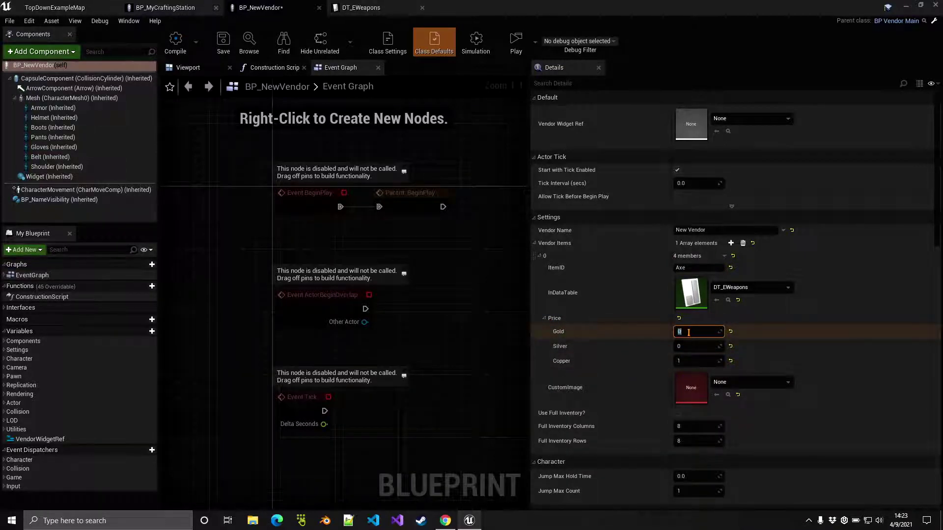
{"action": "left_click", "coordinate": [545, 319]}
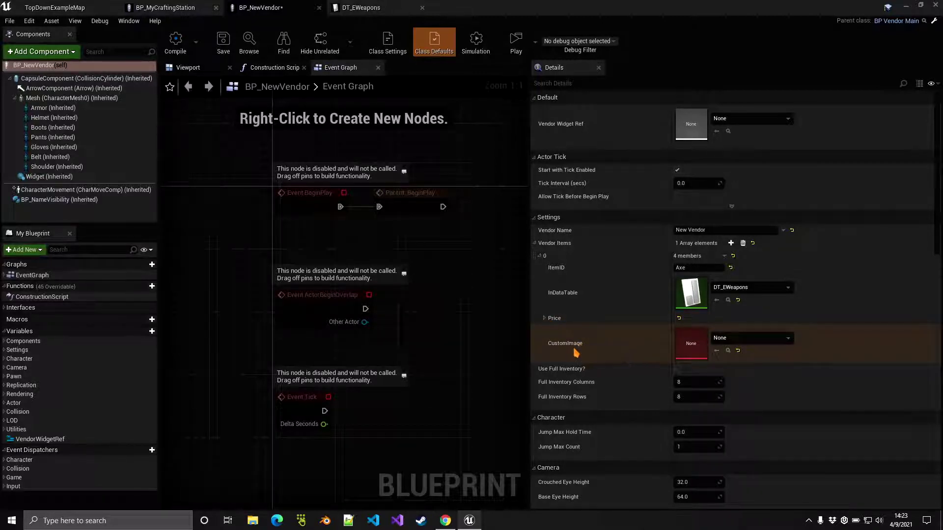
Step: Change the Axe row's VendorSellValue Silver from 25 to 50 in DT_EWeapons
{"action": "left_click", "coordinate": [355, 5]}
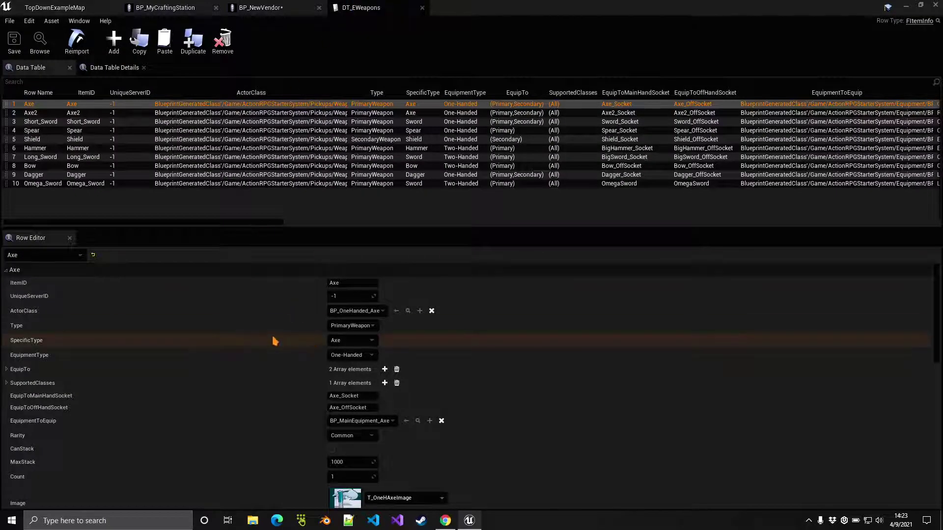
{"action": "scroll", "coordinate": [326, 395], "scroll_direction": "down", "scroll_amount": 5}
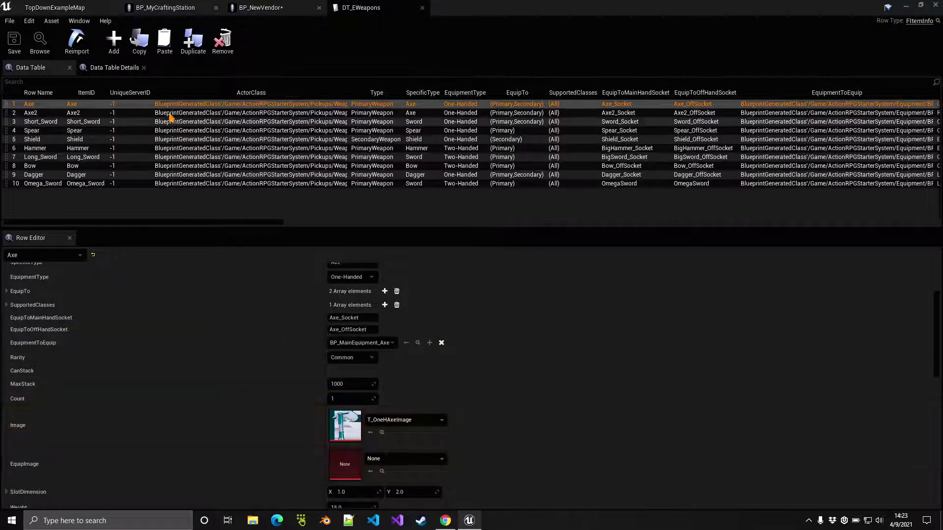
{"action": "key", "text": "ctrl+Tab"}
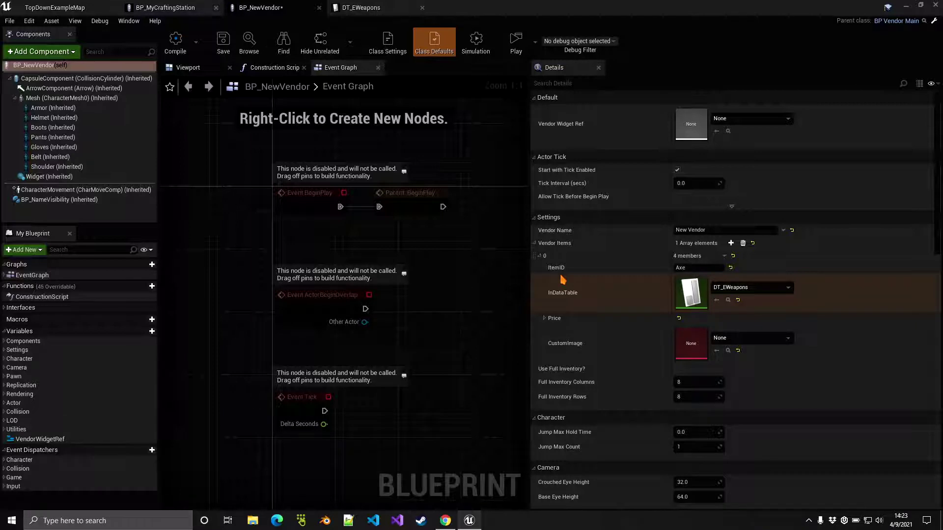
{"action": "left_click", "coordinate": [364, 7]}
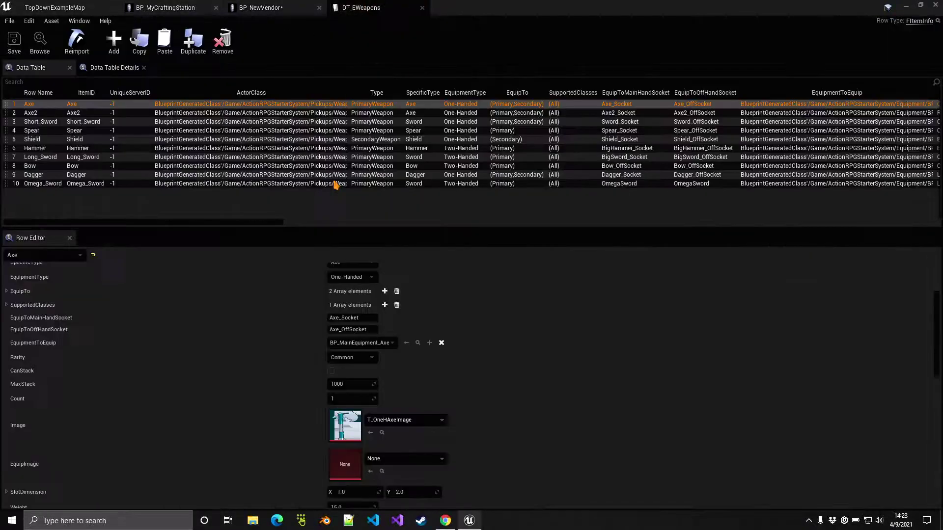
{"action": "scroll", "coordinate": [90, 355], "scroll_direction": "down", "scroll_amount": 5}
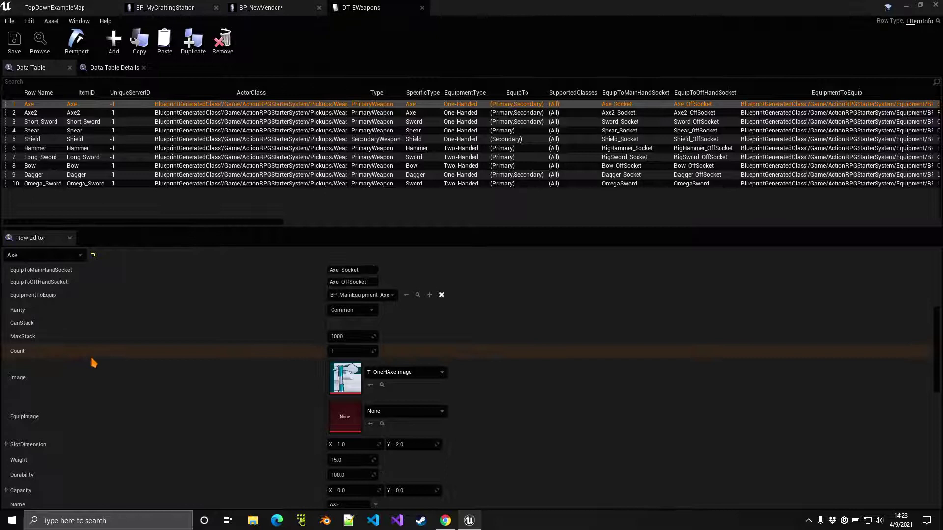
{"action": "scroll", "coordinate": [46, 373], "scroll_direction": "down", "scroll_amount": 5}
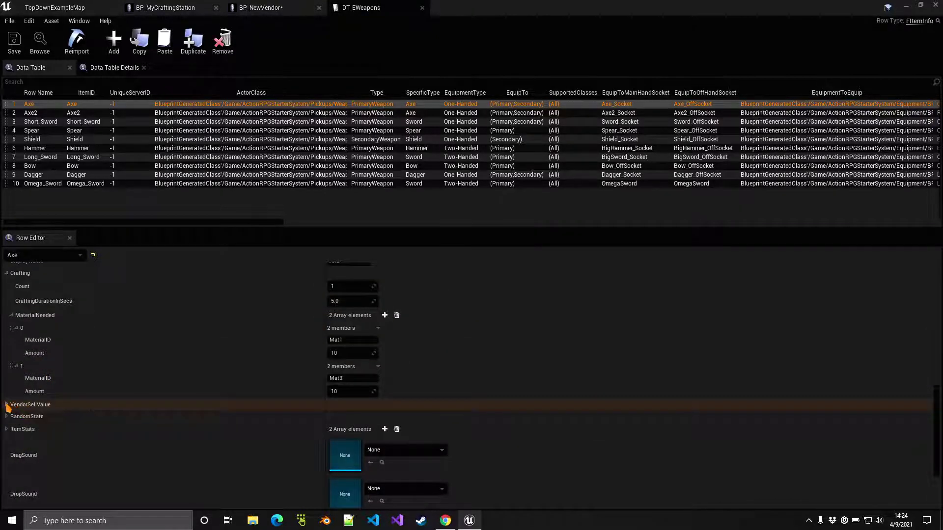
{"action": "left_click", "coordinate": [7, 405]}
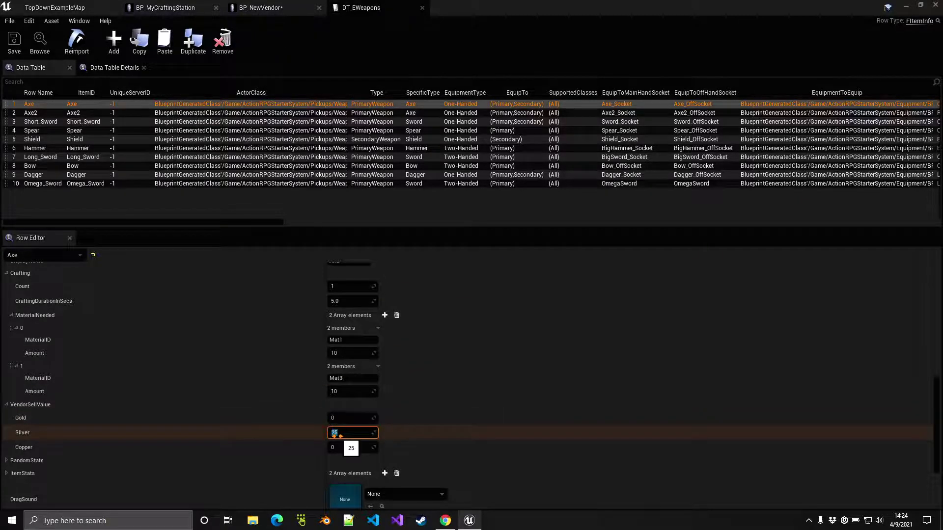
{"action": "left_click", "coordinate": [296, 436]}
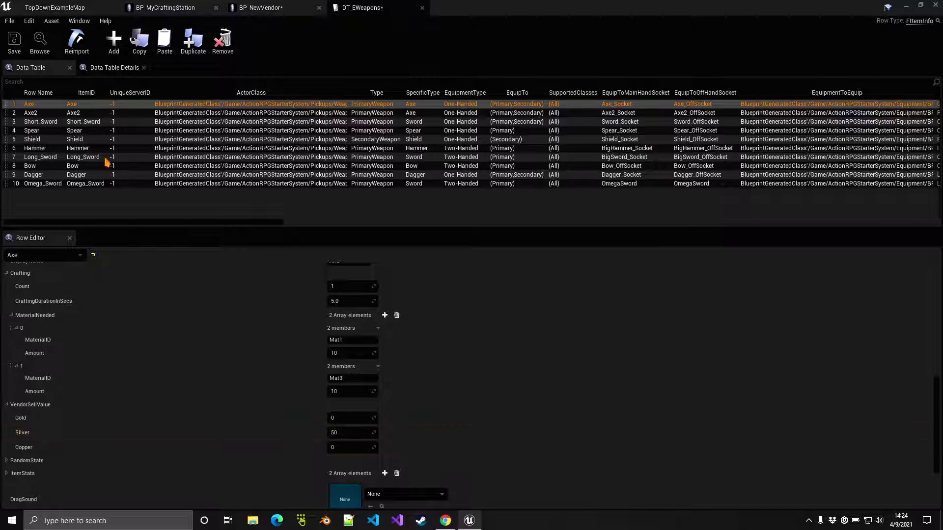
{"action": "left_click", "coordinate": [261, 7]}
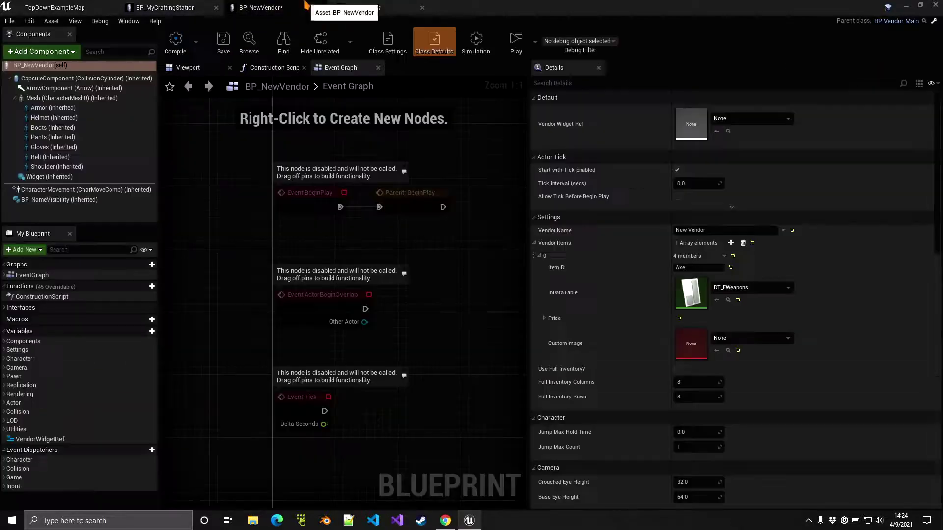
{"action": "left_click", "coordinate": [55, 8]}
{"action": "left_click", "coordinate": [842, 209]}
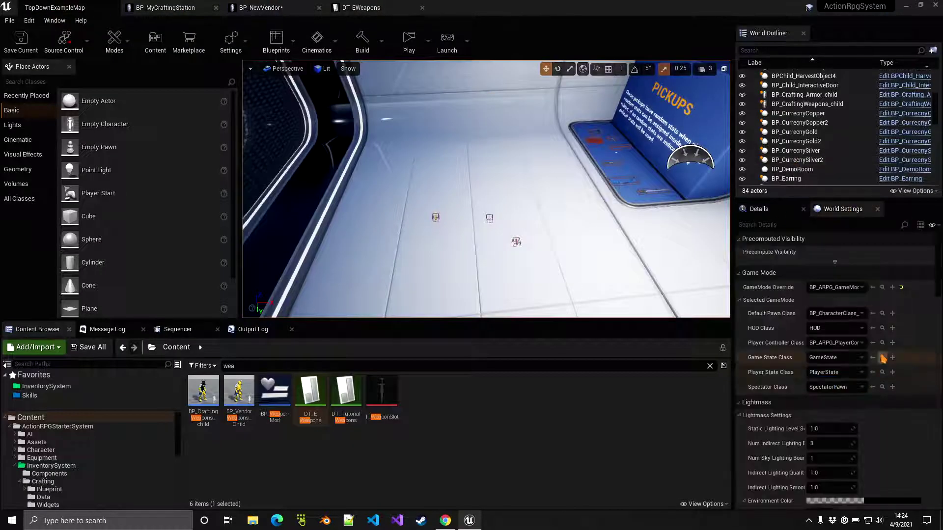
{"action": "left_click", "coordinate": [882, 343]}
{"action": "double_click", "coordinate": [310, 395]}
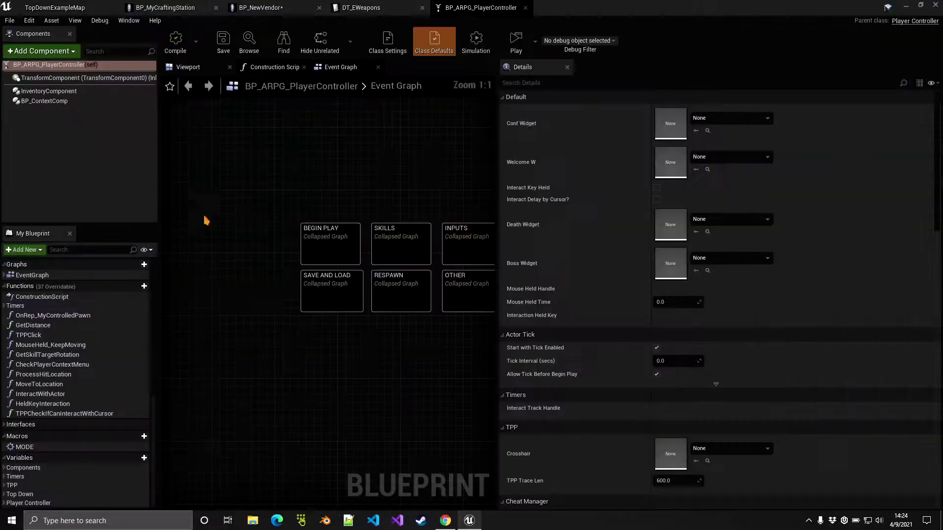
{"action": "left_click", "coordinate": [30, 91]}
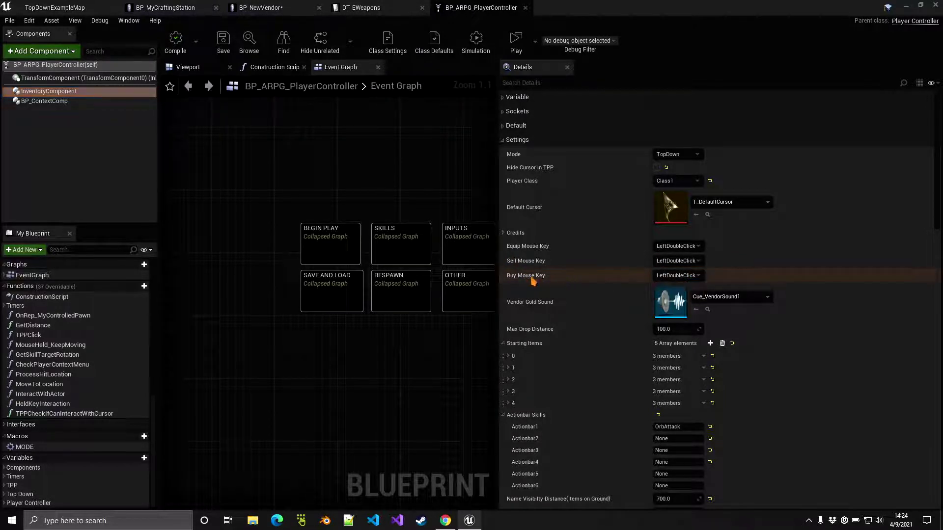
{"action": "left_click", "coordinate": [677, 275]}
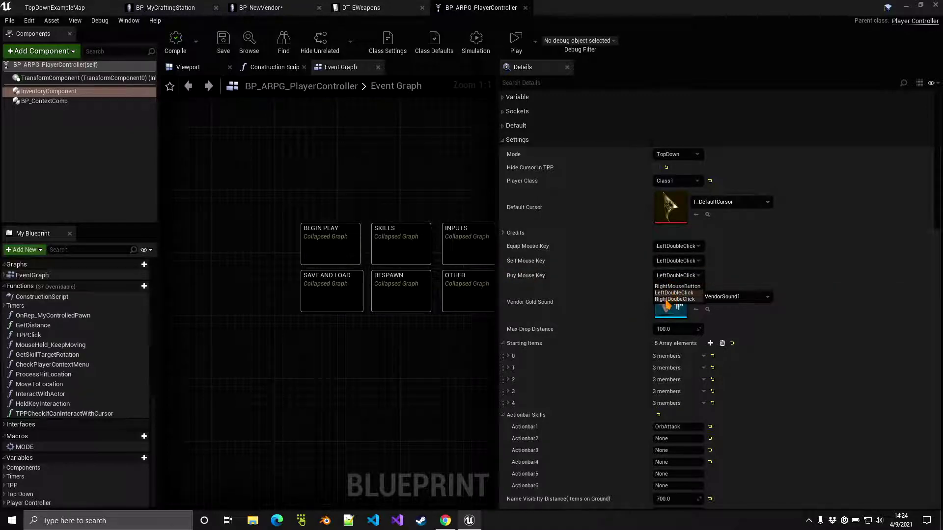
{"action": "left_click", "coordinate": [666, 301]}
{"action": "key", "text": "ctrl+w"}
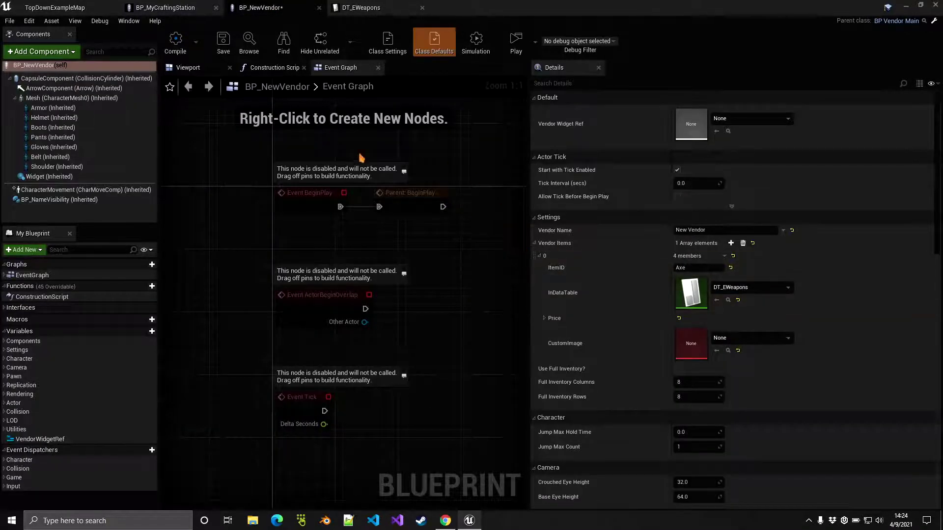
Step: Look up the Hammer row's ItemID in the DT_EWeapons table
{"action": "left_click", "coordinate": [165, 8]}
{"action": "left_click", "coordinate": [361, 7]}
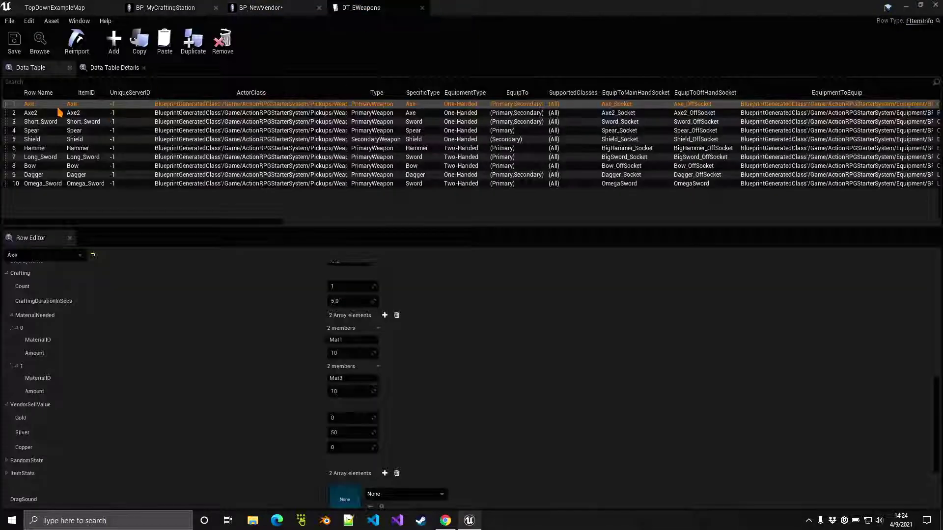
{"action": "left_click", "coordinate": [41, 149]}
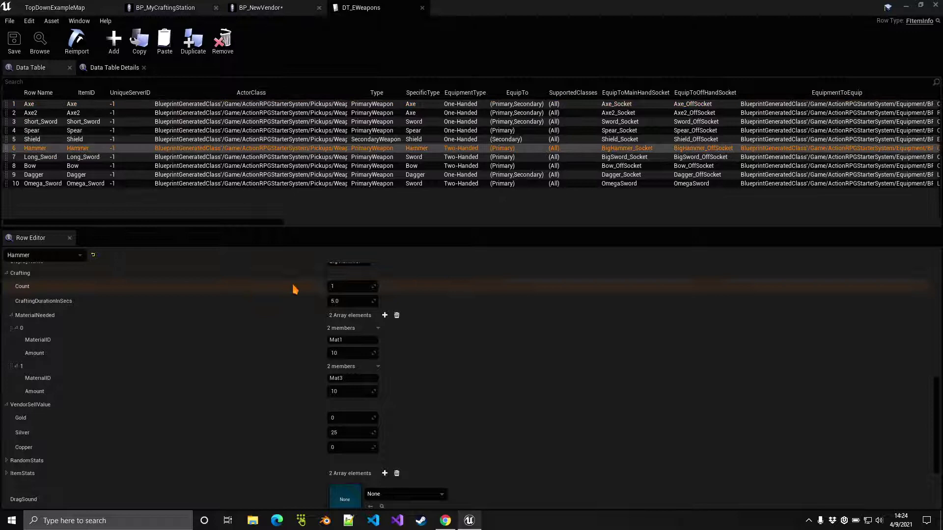
{"action": "scroll", "coordinate": [315, 295], "scroll_direction": "up", "scroll_amount": 6}
{"action": "left_click", "coordinate": [349, 283]}
{"action": "key", "text": "ctrl+c"}
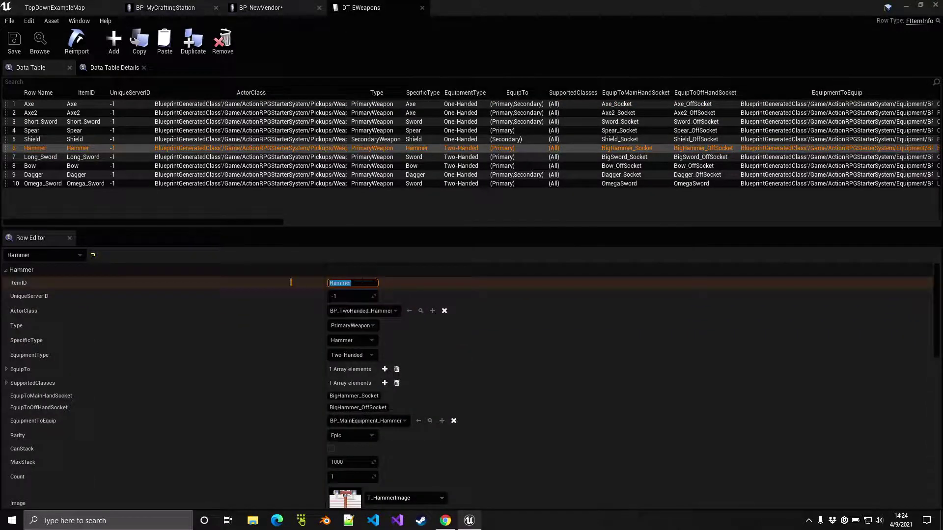
{"action": "left_click", "coordinate": [317, 7]}
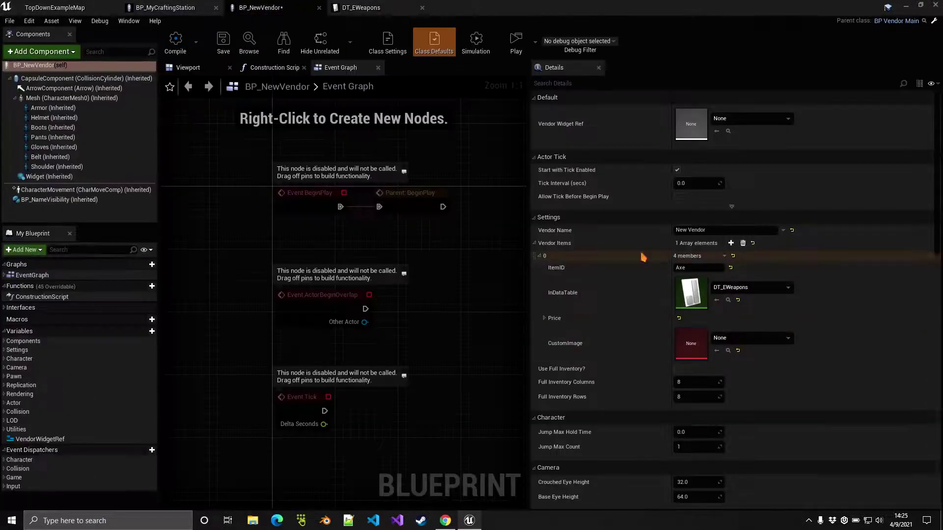
Step: Add a second vendor item with ItemID Hammer and InDataTable DT_EWeapons
{"action": "left_click", "coordinate": [731, 244]}
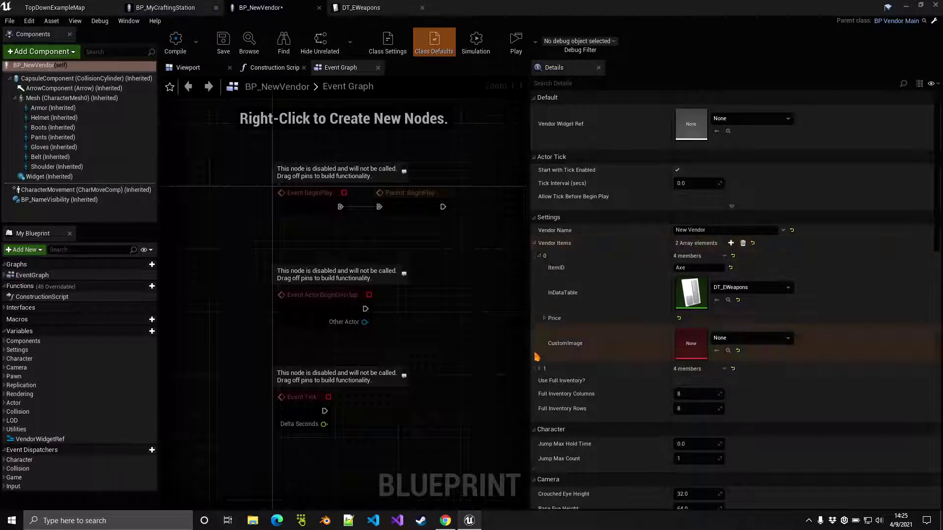
{"action": "left_click", "coordinate": [685, 381]}
{"action": "key", "text": "ctrl+v"}
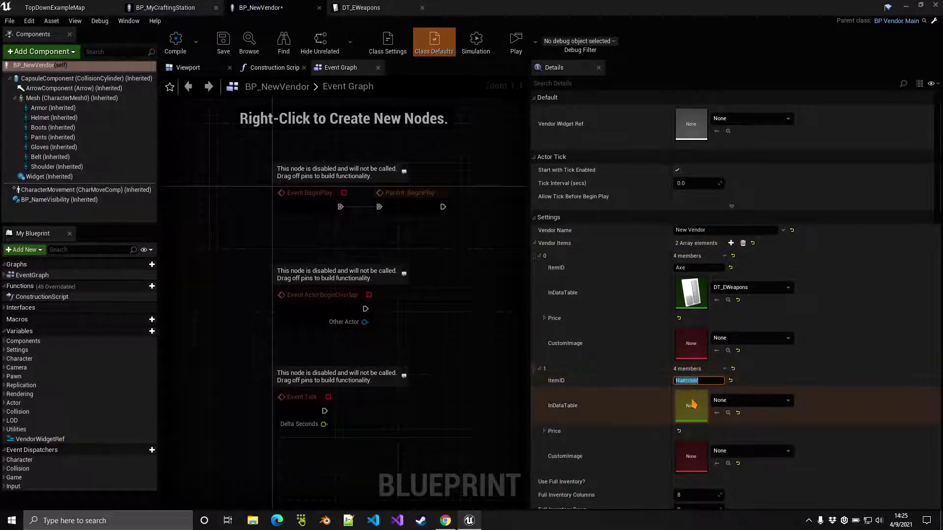
{"action": "scroll", "coordinate": [758, 363], "scroll_direction": "down", "scroll_amount": 2}
{"action": "left_click", "coordinate": [755, 339]}
{"action": "type", "text": "w Ve"}
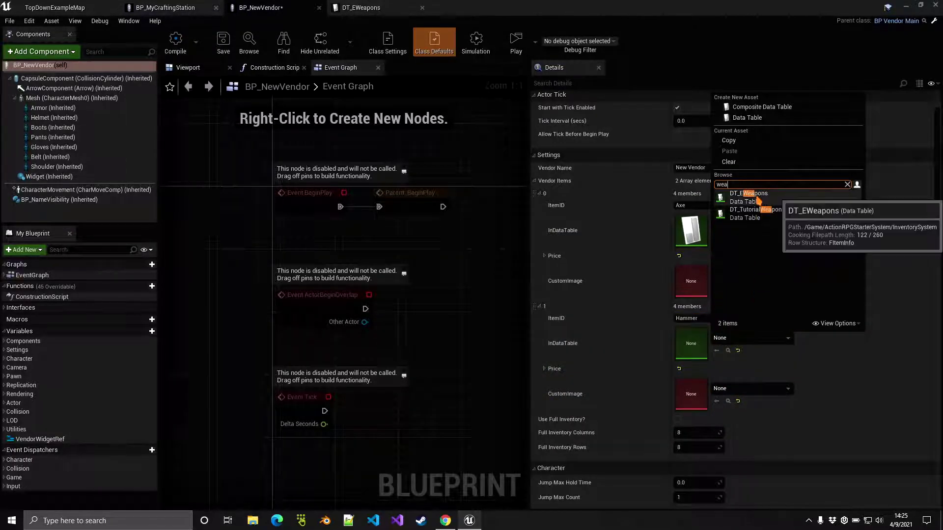
{"action": "left_click", "coordinate": [749, 197]}
{"action": "left_click", "coordinate": [539, 193]}
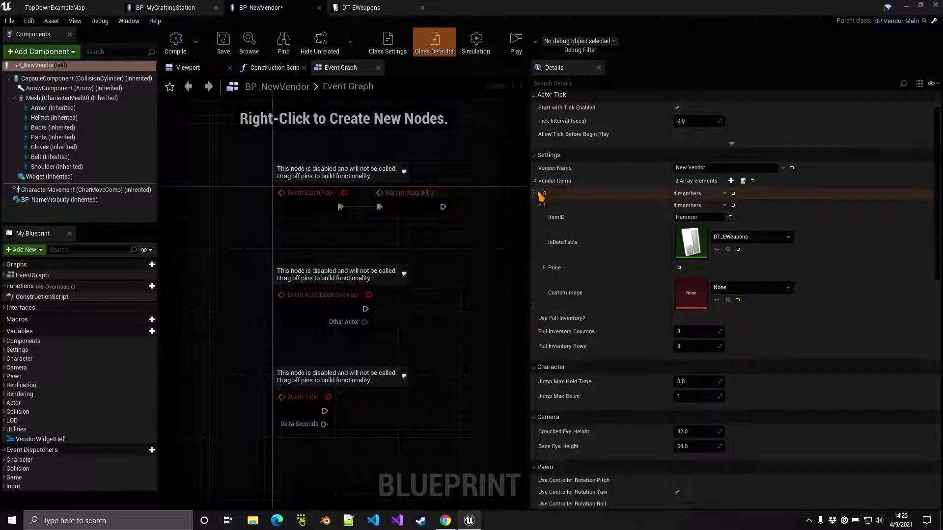
{"action": "left_click", "coordinate": [540, 206]}
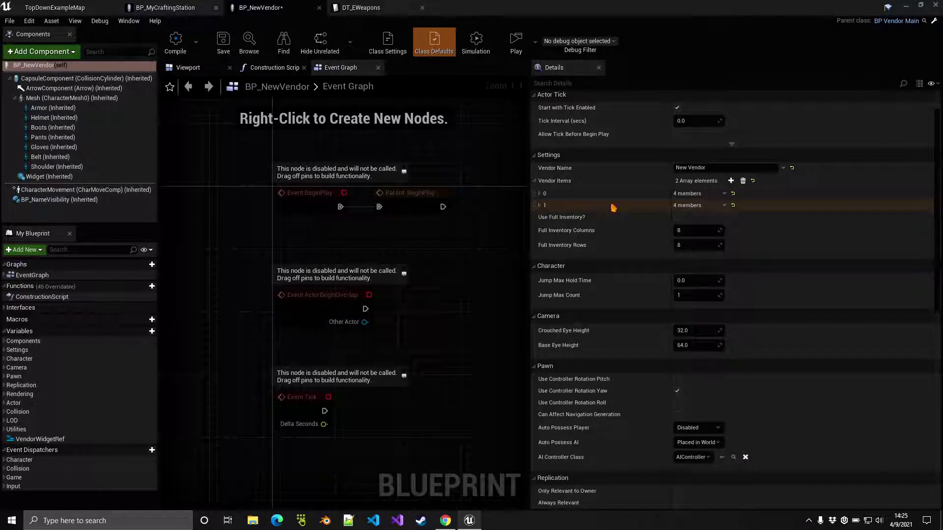
Step: Add a third vendor item with ItemID Armor and InDataTable DT_EArmor
{"action": "left_click", "coordinate": [730, 181]}
{"action": "left_click", "coordinate": [540, 218]}
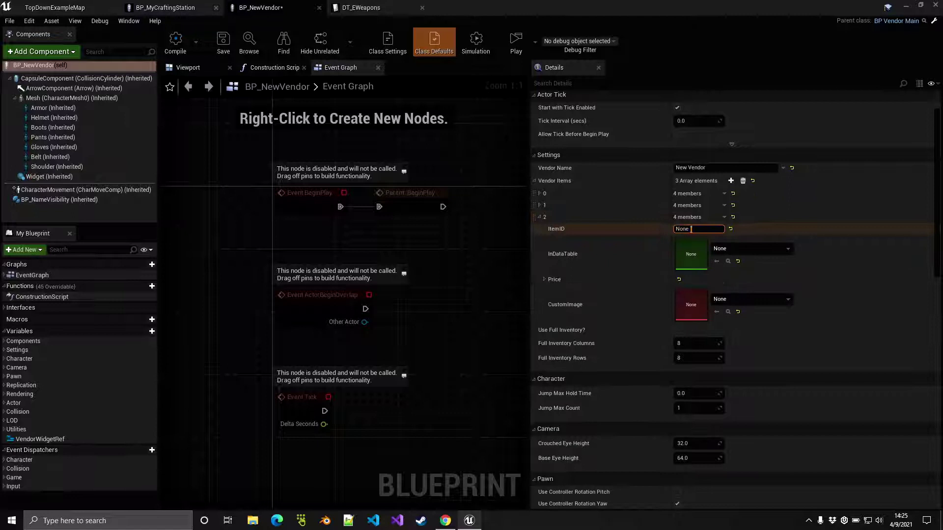
{"action": "left_click", "coordinate": [686, 229]}
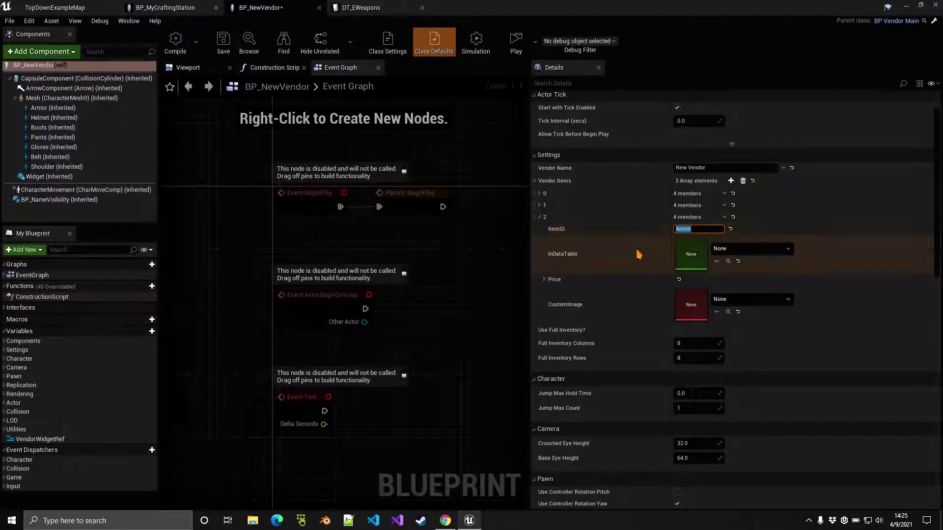
{"action": "left_click", "coordinate": [739, 249]}
{"action": "type", "text": "arm"}
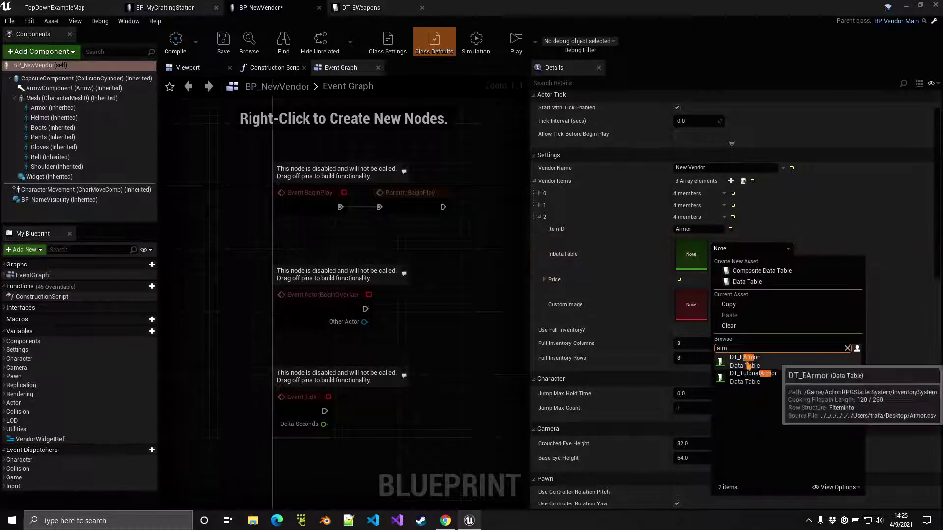
{"action": "left_click", "coordinate": [737, 358]}
Step: Price Hammer at 1 Gold 50 Silver and Armor at 2 Gold, then place BP_NewVendor in the level
{"action": "left_click", "coordinate": [542, 205]}
{"action": "left_click", "coordinate": [554, 268]}
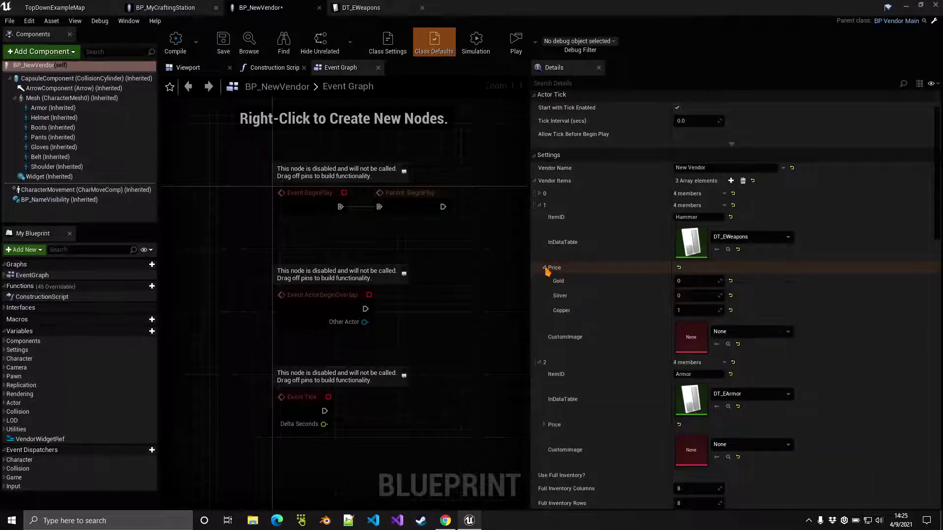
{"action": "left_click", "coordinate": [699, 295]}
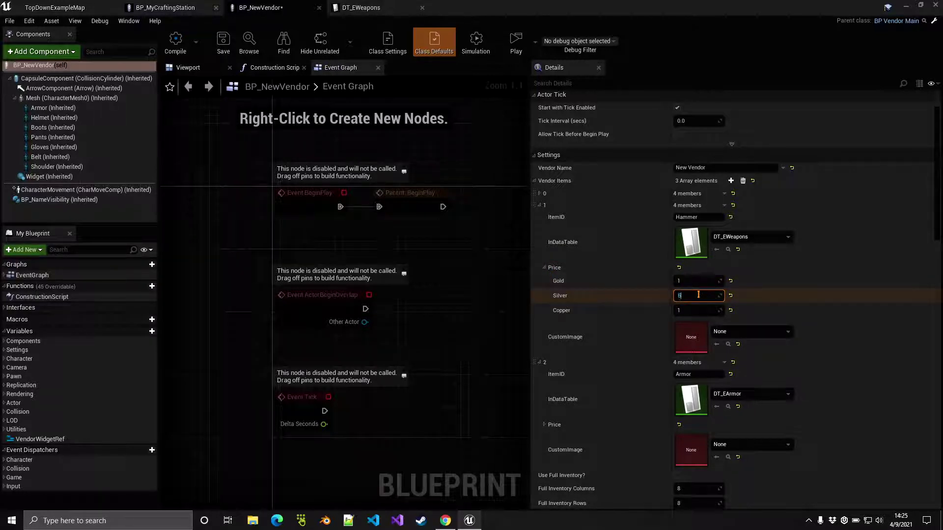
{"action": "left_click", "coordinate": [694, 308]}
{"action": "left_click", "coordinate": [554, 267]}
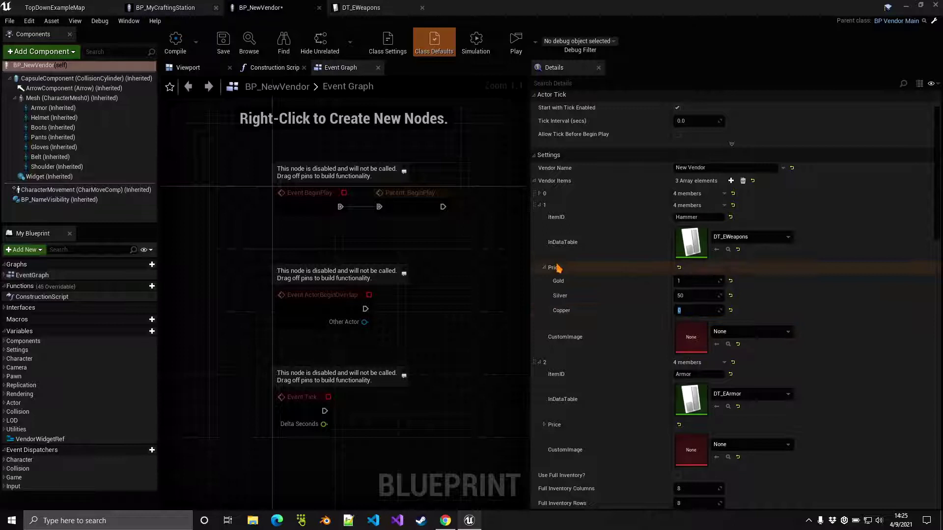
{"action": "left_click", "coordinate": [540, 205]}
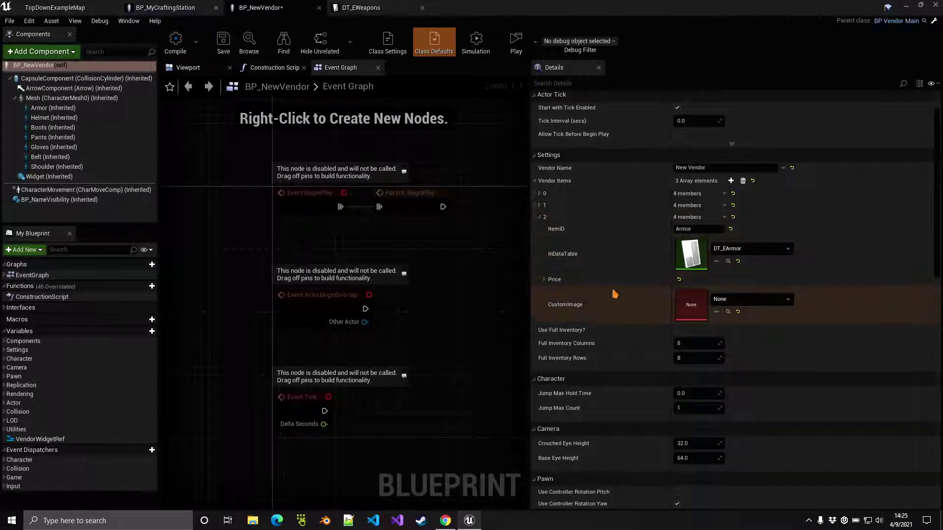
{"action": "left_click", "coordinate": [551, 279]}
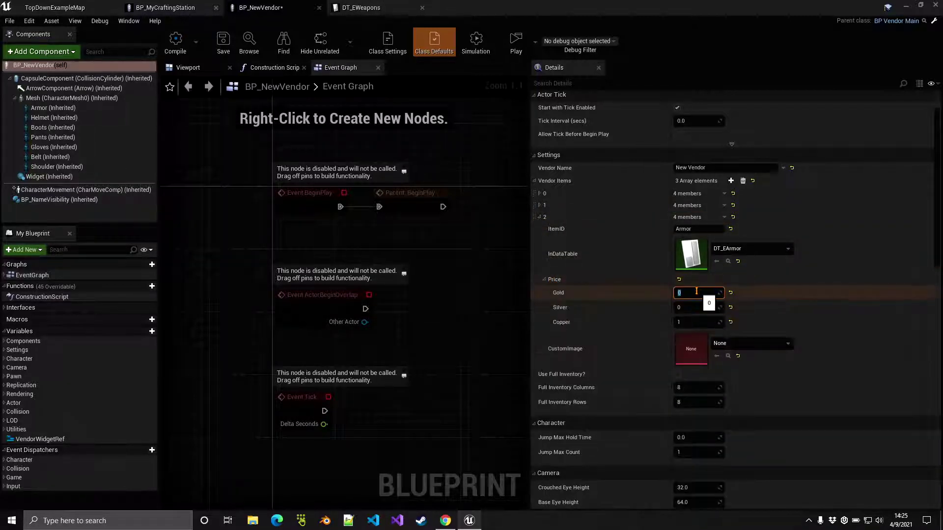
{"action": "type", "text": "2"}
{"action": "left_click", "coordinate": [684, 322]}
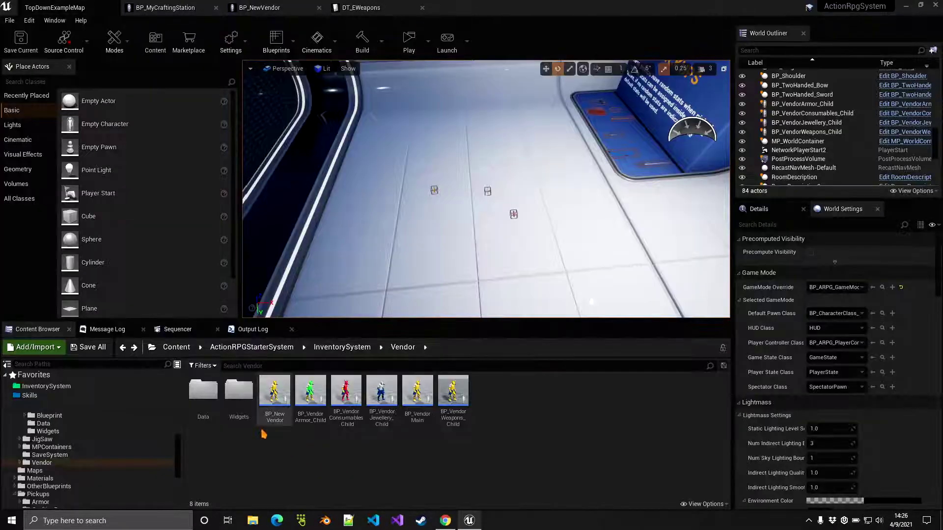
{"action": "left_click_drag", "start_coordinate": [355, 272], "coordinate": [457, 167]}
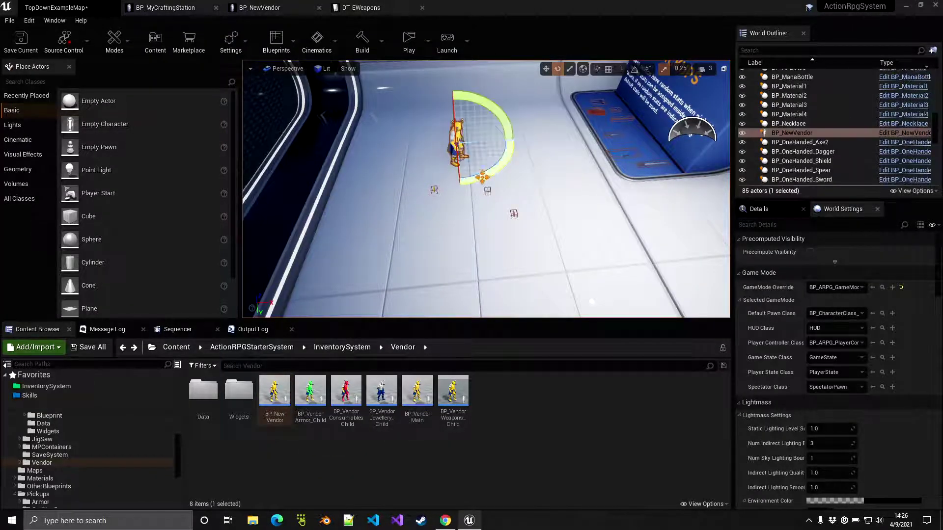
Step: Walk the player across the floor to New Vendor and open its shop
{"action": "left_click", "coordinate": [415, 48]}
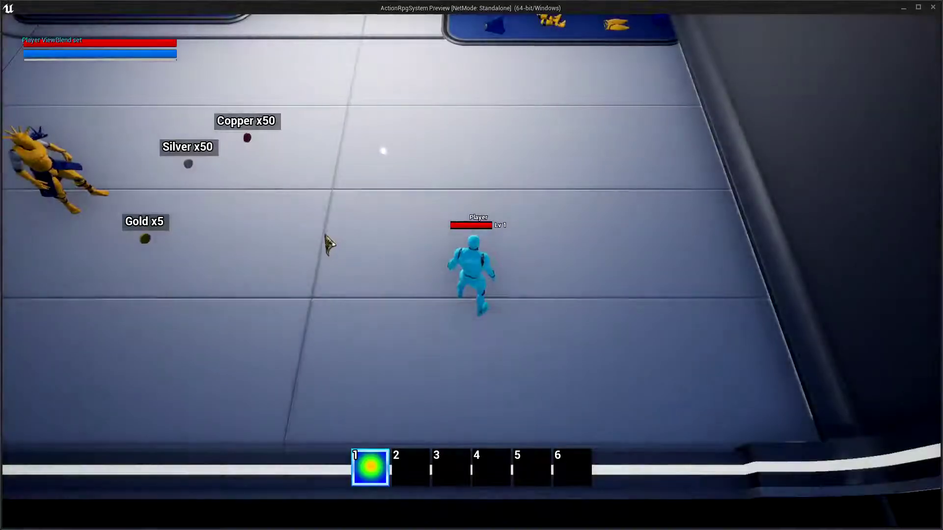
{"action": "left_click", "coordinate": [312, 253]}
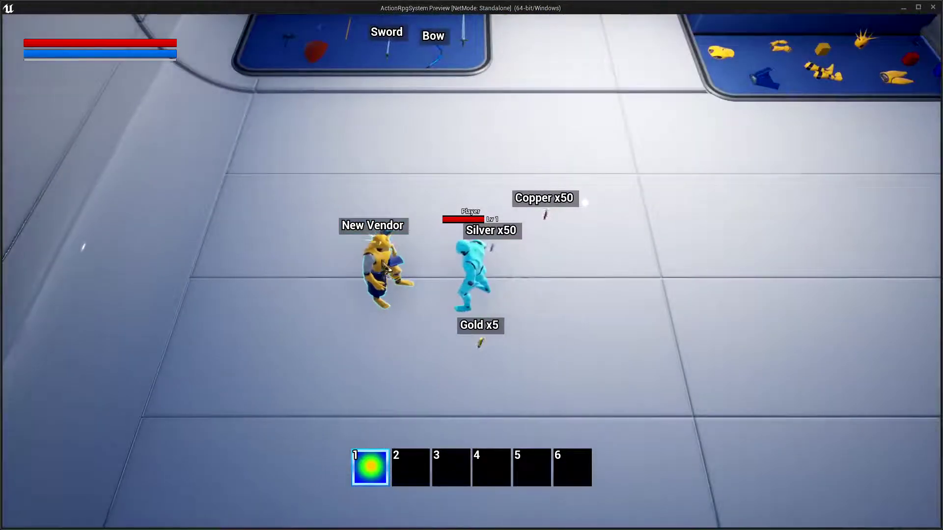
{"action": "left_click", "coordinate": [383, 265]}
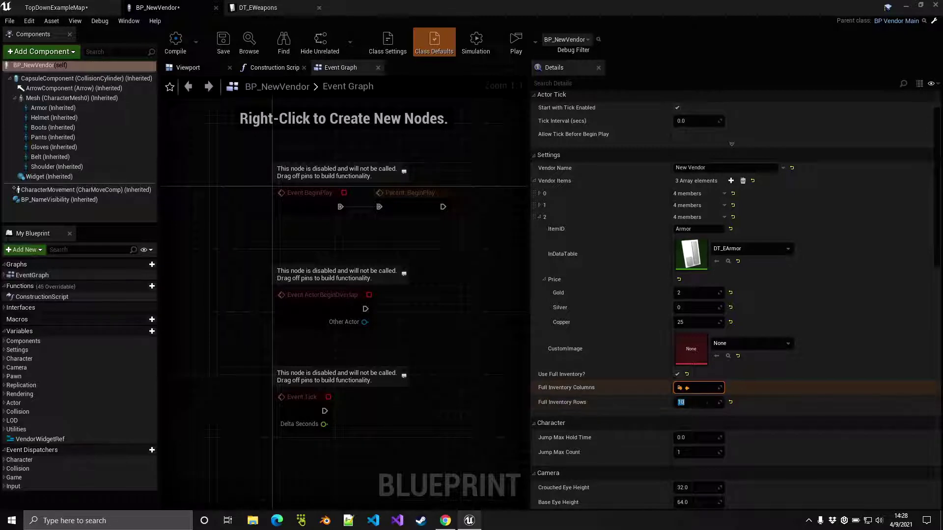
Step: Launch Play, walk to New Vendor, inspect its shop items, then close the shop
{"action": "left_click", "coordinate": [515, 42]}
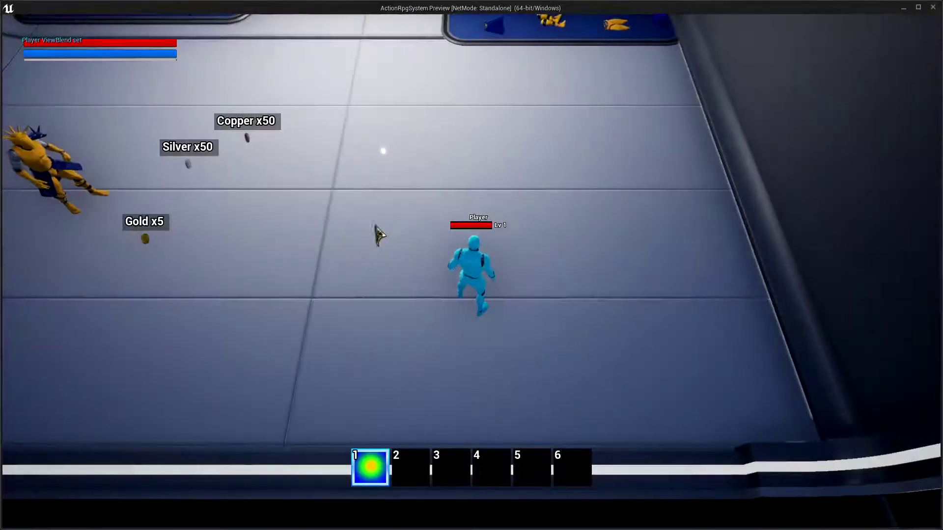
{"action": "left_click", "coordinate": [324, 265]}
{"action": "left_click", "coordinate": [353, 273]}
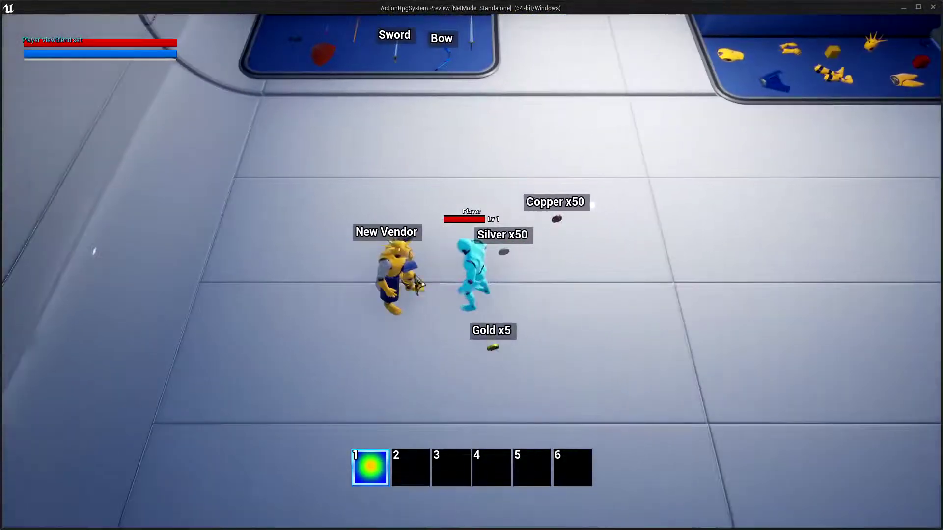
{"action": "left_click", "coordinate": [401, 267]}
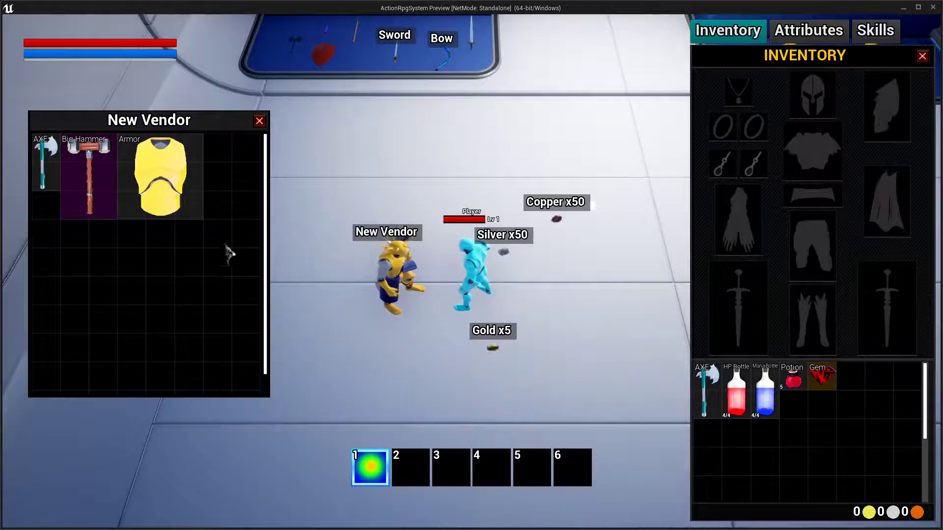
{"action": "mouse_move", "coordinate": [196, 215]}
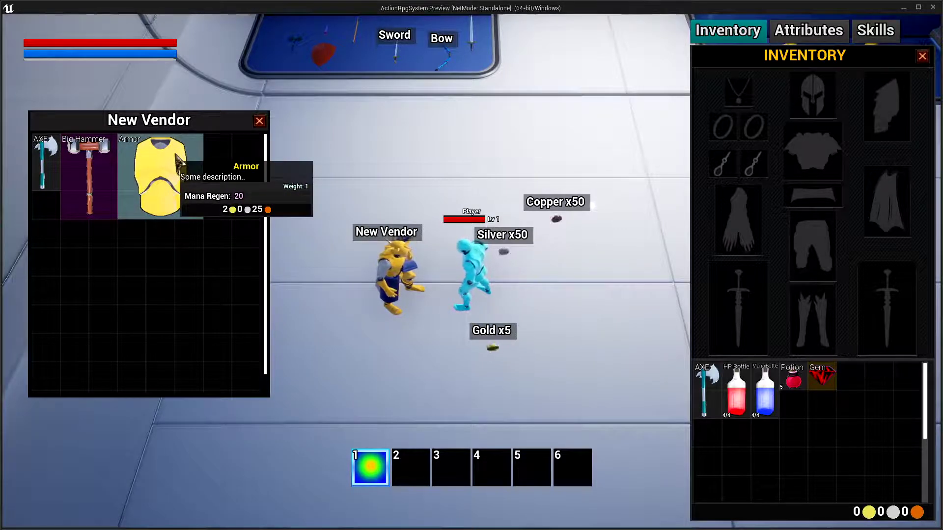
{"action": "mouse_move", "coordinate": [110, 165]}
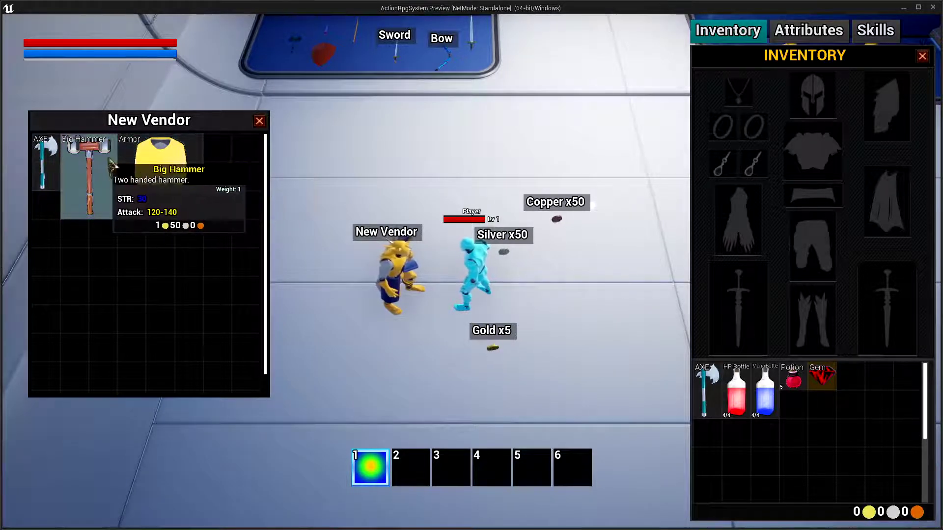
{"action": "mouse_move", "coordinate": [56, 162]}
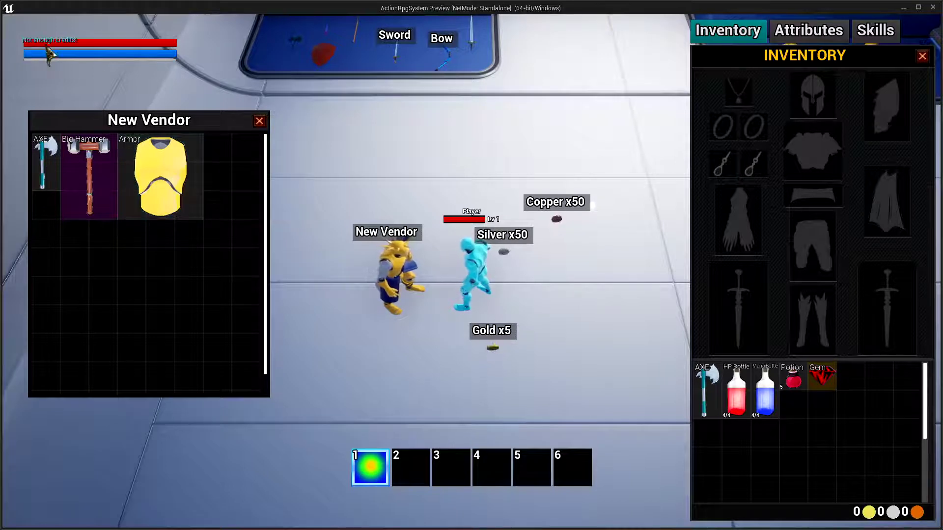
{"action": "left_click", "coordinate": [530, 305]}
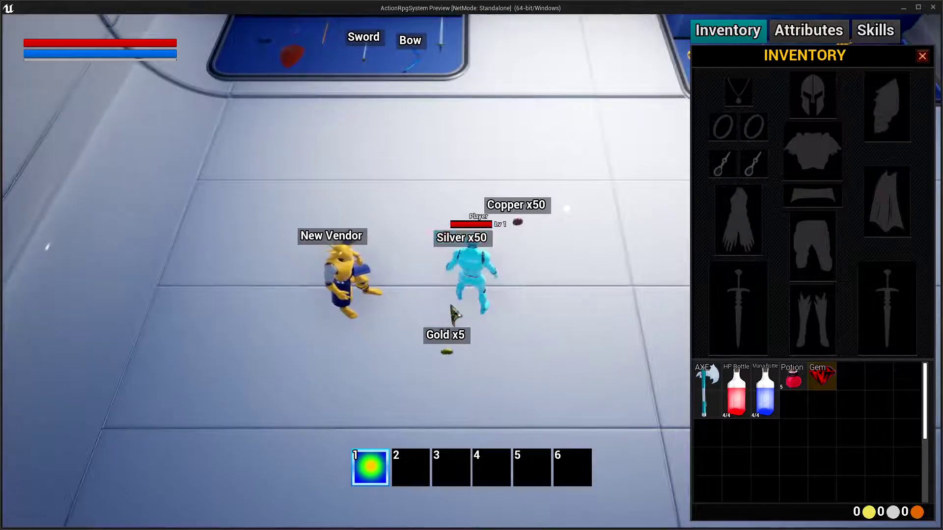
Step: Reopen the shop, buy Armor and Big Hammer, then sell them and the AXE back
{"action": "left_click", "coordinate": [346, 275]}
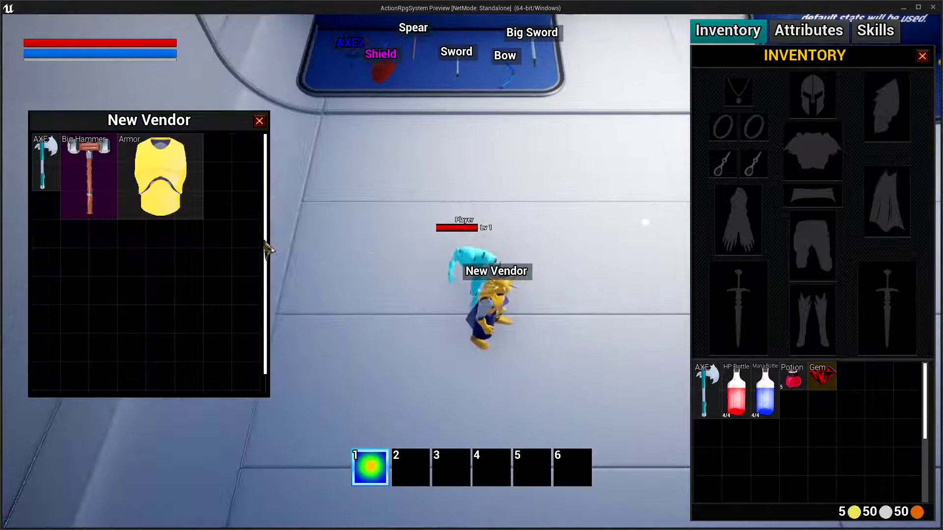
{"action": "right_click", "coordinate": [172, 153]}
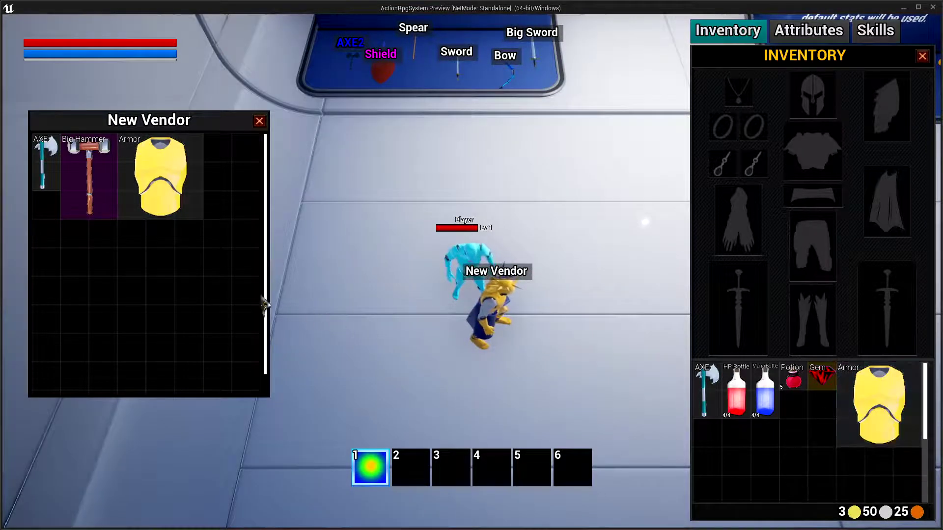
{"action": "right_click", "coordinate": [72, 202]}
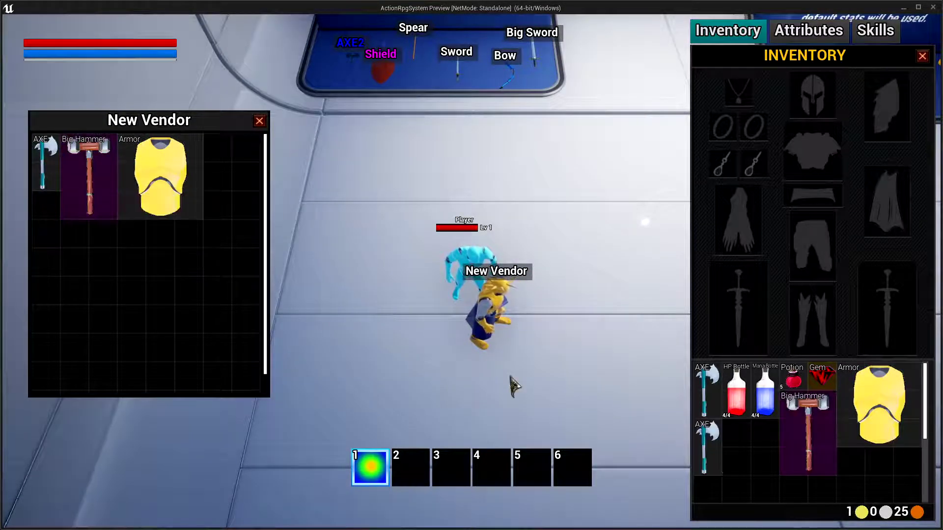
{"action": "right_click", "coordinate": [798, 420]}
{"action": "right_click", "coordinate": [879, 403]}
{"action": "right_click", "coordinate": [705, 445]}
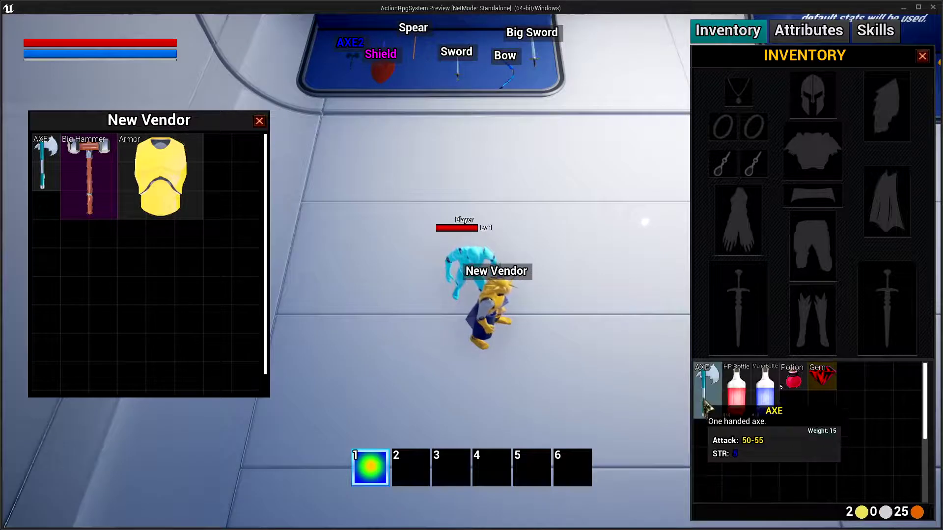
{"action": "right_click", "coordinate": [705, 391]}
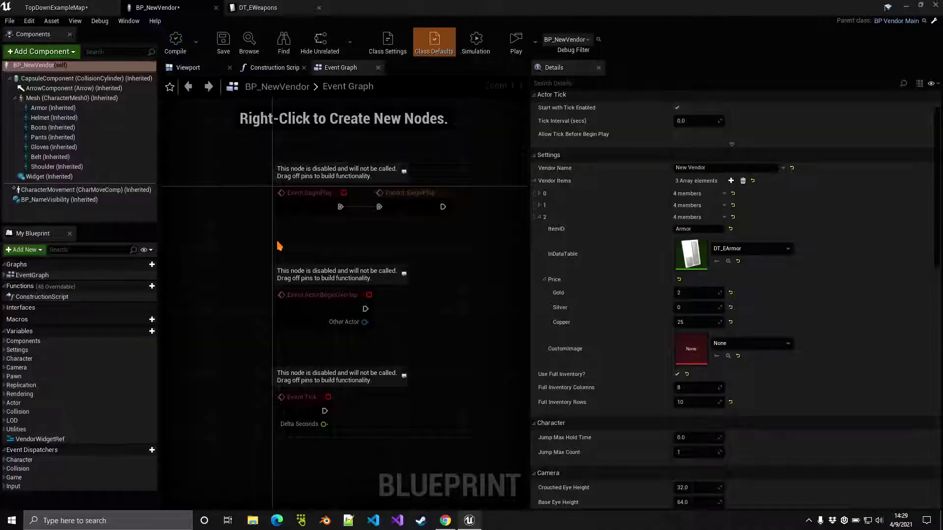
Step: Add a Get Outline Color function override to BP_NewVendor
{"action": "left_click", "coordinate": [24, 250]}
{"action": "mouse_move", "coordinate": [38, 291]}
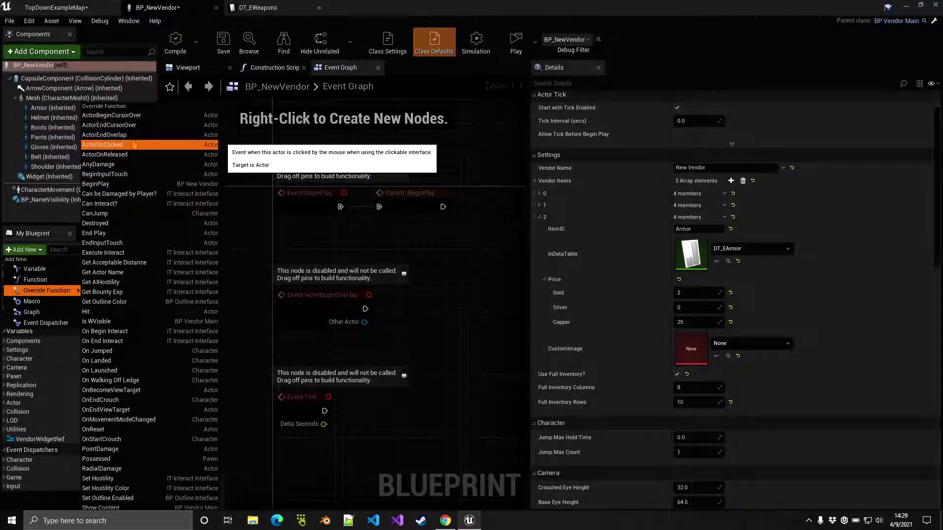
{"action": "left_click", "coordinate": [99, 302]}
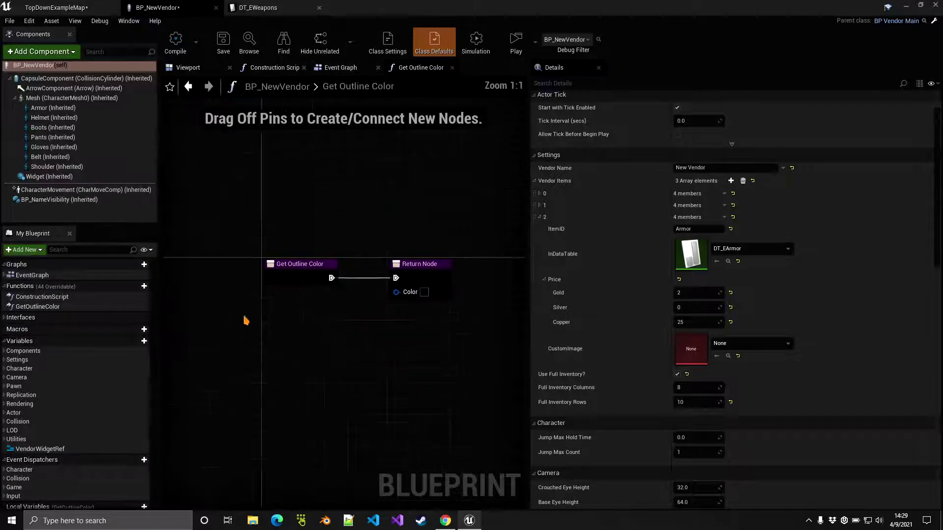
Step: Make the override return red, compile and save, and start the game preview
{"action": "left_click", "coordinate": [391, 260]}
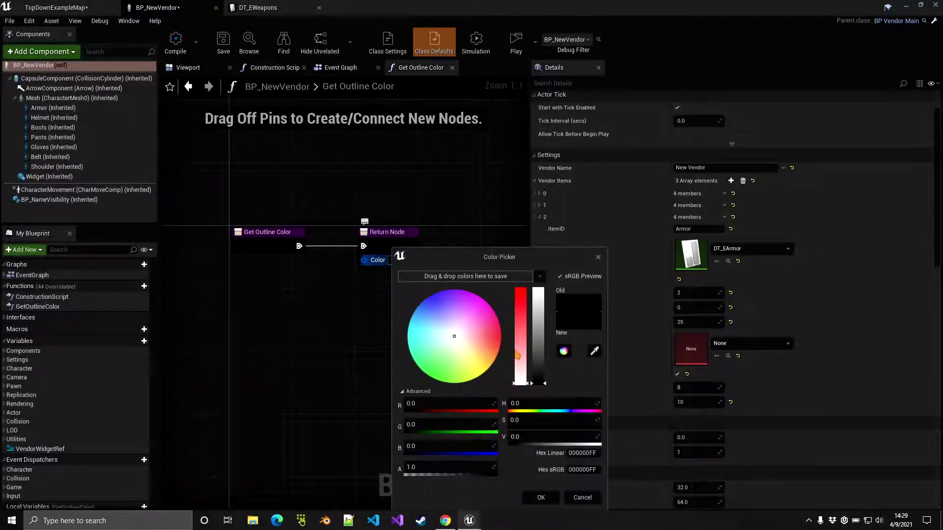
{"action": "left_click_drag", "start_coordinate": [517, 354], "coordinate": [521, 290]}
{"action": "left_click_drag", "start_coordinate": [539, 382], "coordinate": [538, 291]}
{"action": "left_click", "coordinate": [540, 497]}
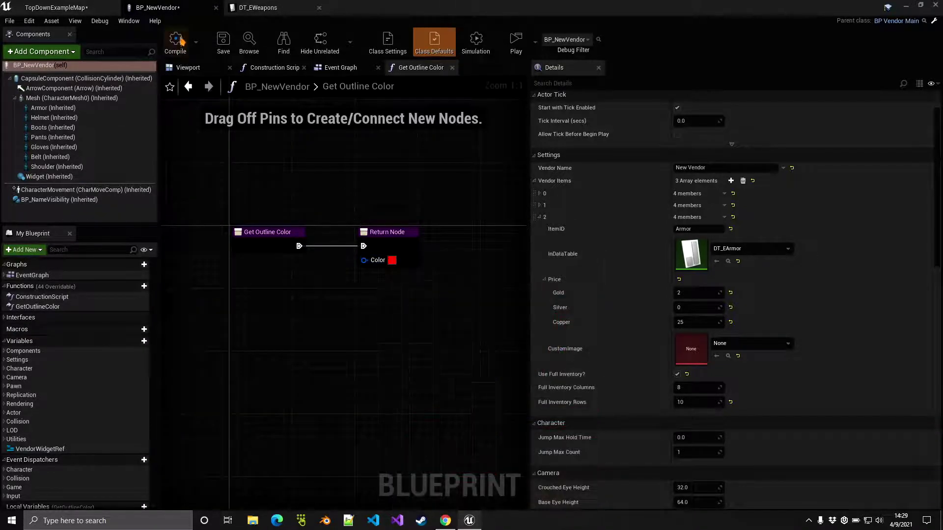
{"action": "left_click", "coordinate": [176, 39]}
{"action": "left_click", "coordinate": [223, 39]}
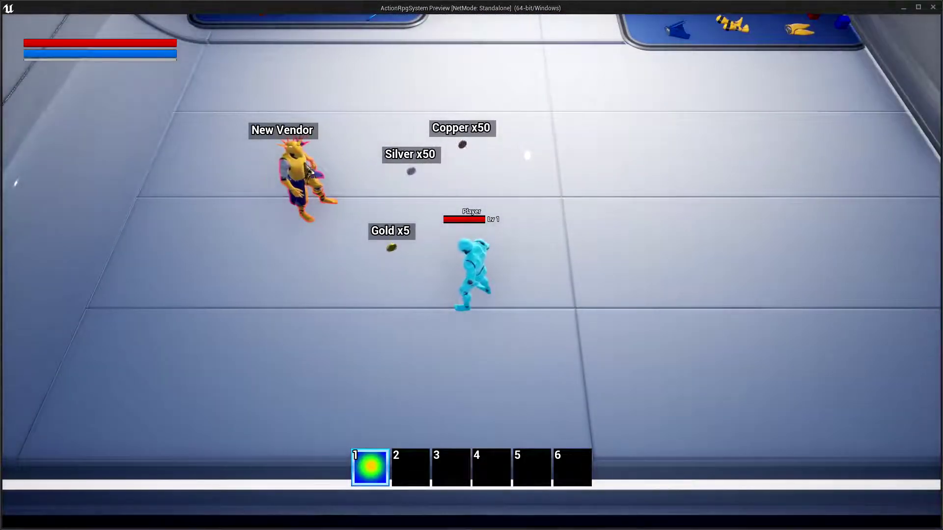
Step: Move the player away to check the red outline, then list BP_NewVendor's overridable functions
{"action": "left_click", "coordinate": [530, 319]}
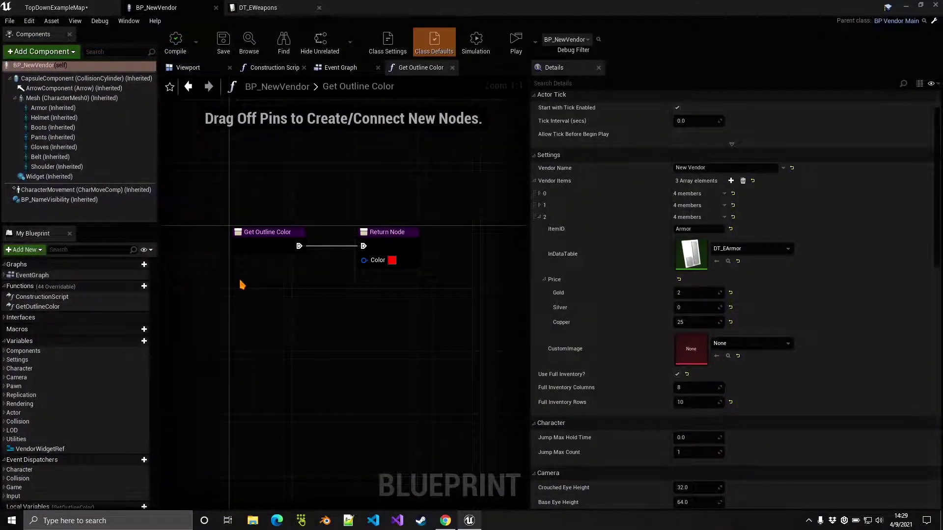
{"action": "left_click", "coordinate": [37, 251]}
{"action": "mouse_move", "coordinate": [51, 302]}
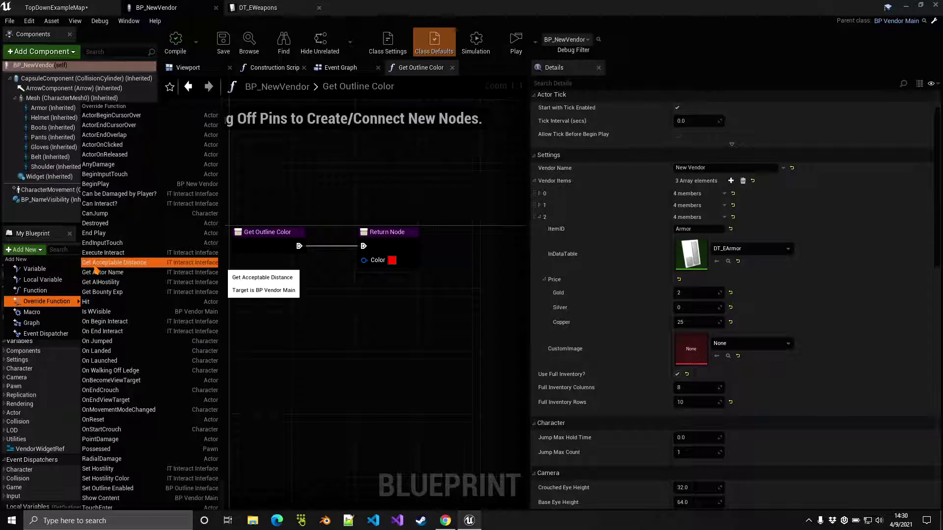
Step: Override Get Acceptable Distance to return 1000, then play and walk far from the vendor
{"action": "left_click", "coordinate": [118, 263]}
{"action": "left_click", "coordinate": [361, 293]}
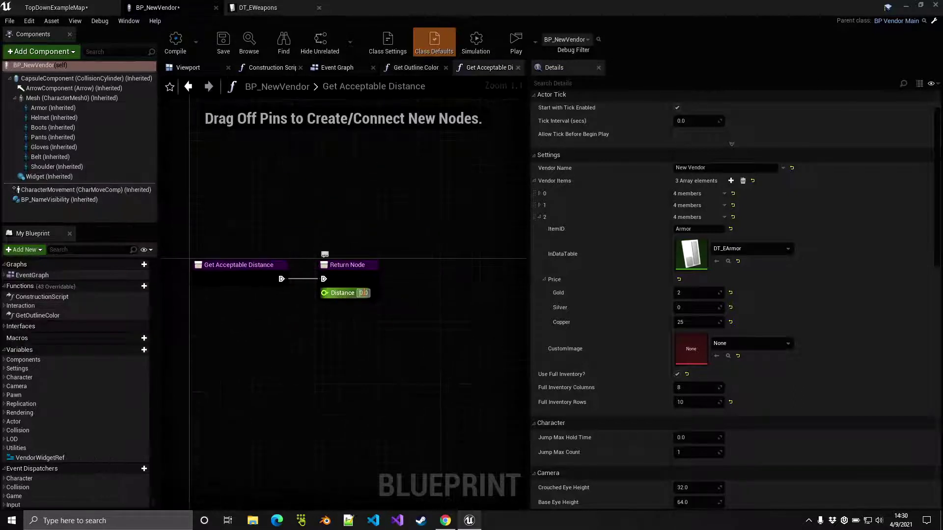
{"action": "type", "text": "1000"}
{"action": "key", "text": "Return"}
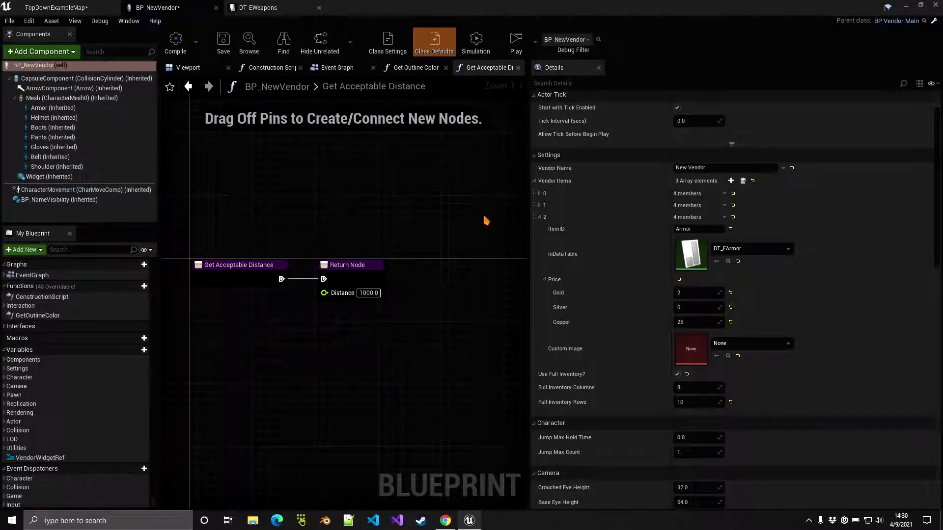
{"action": "left_click", "coordinate": [515, 42]}
{"action": "left_click", "coordinate": [393, 317]}
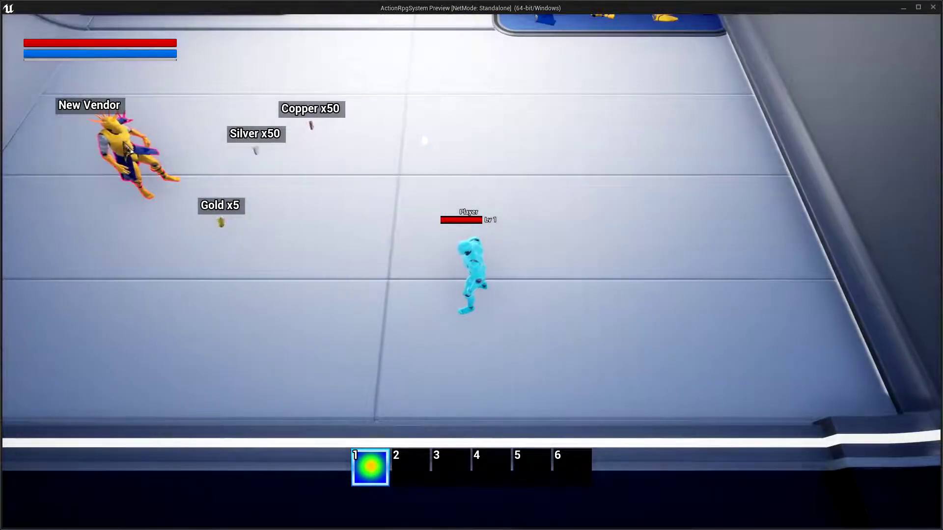
Step: Open the vendor's shop from a distance, close it, and end the preview
{"action": "left_click", "coordinate": [157, 169]}
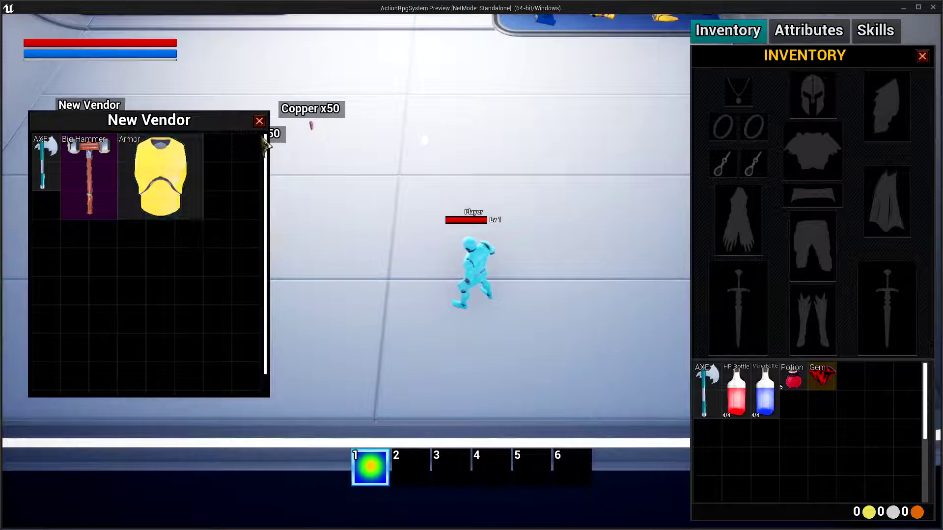
{"action": "left_click", "coordinate": [259, 121]}
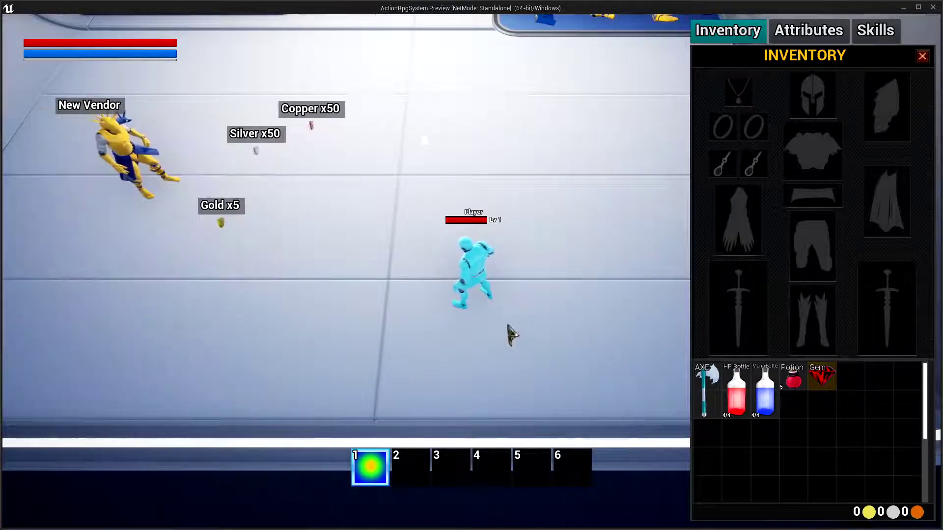
{"action": "left_click", "coordinate": [511, 244]}
{"action": "key", "text": "Escape"}
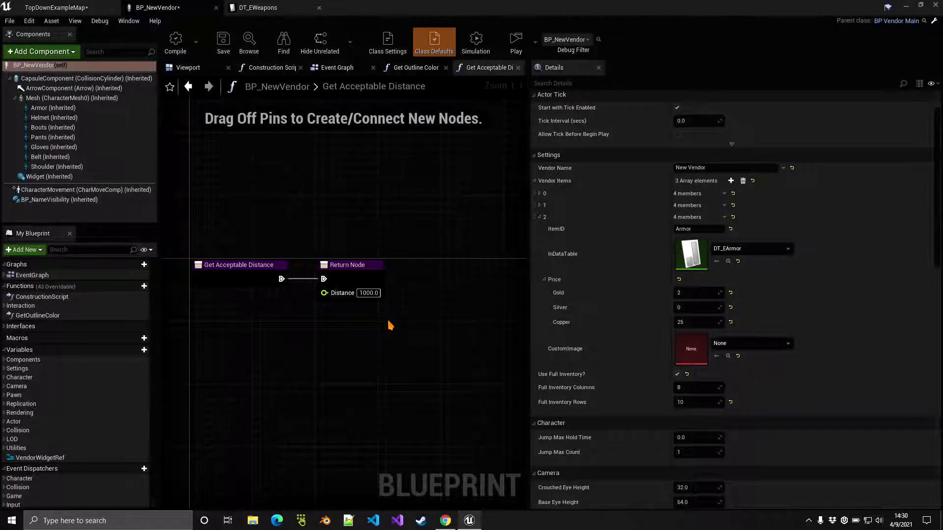